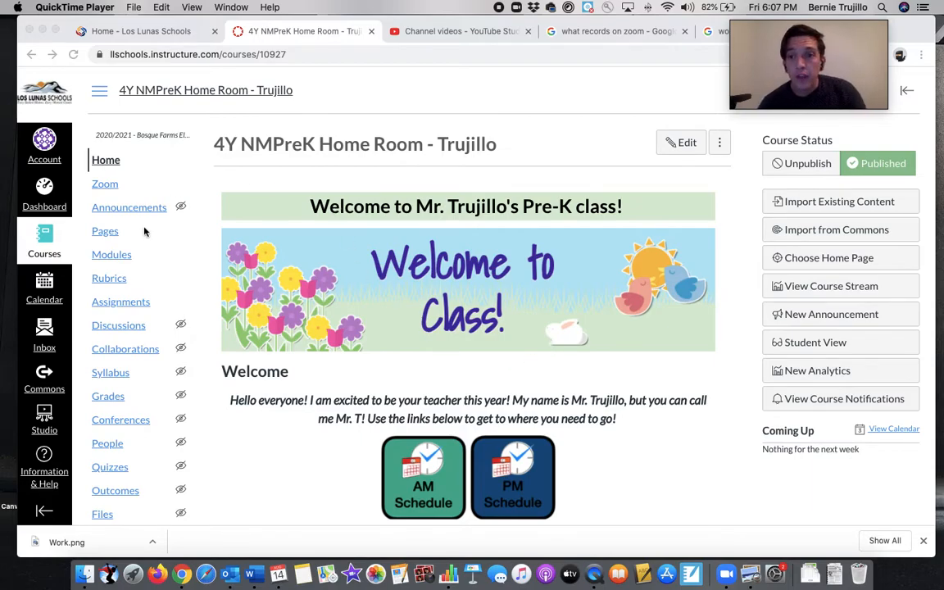
Step: Open the course's modules and delete the existing "Week of XXX" module
left_click(117, 259)
left_click(127, 258)
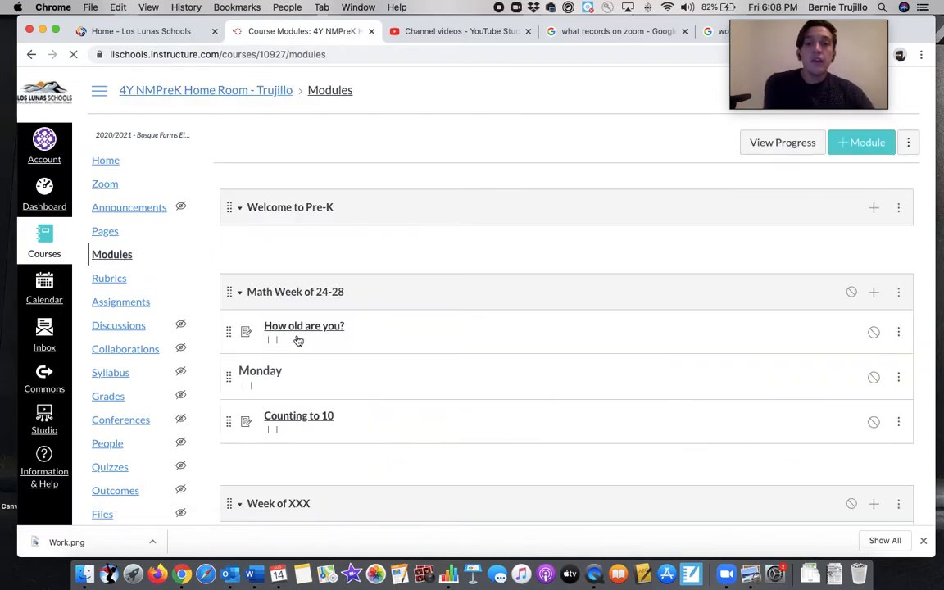
scroll(402, 403, "down", 5)
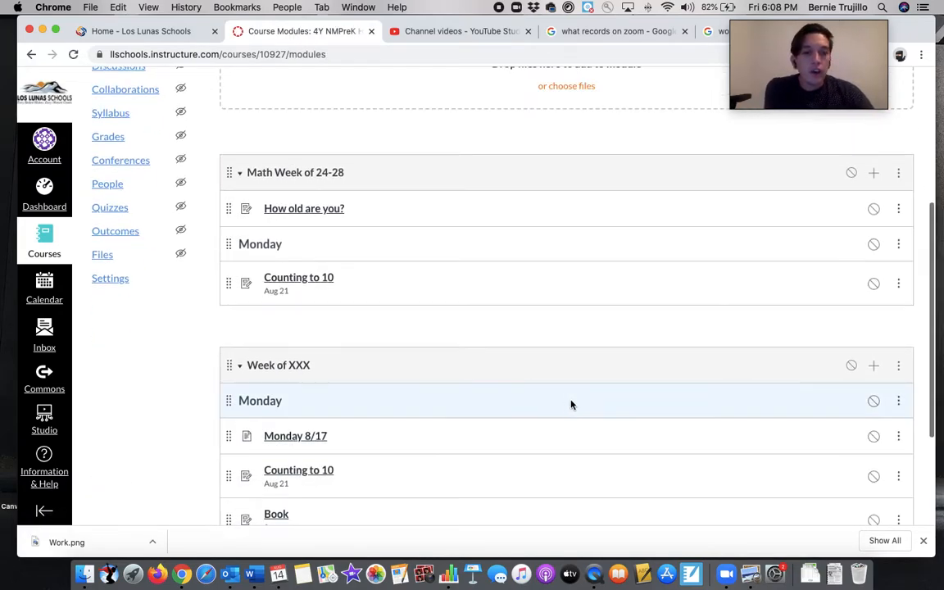
scroll(700, 395, "down", 1)
left_click(898, 299)
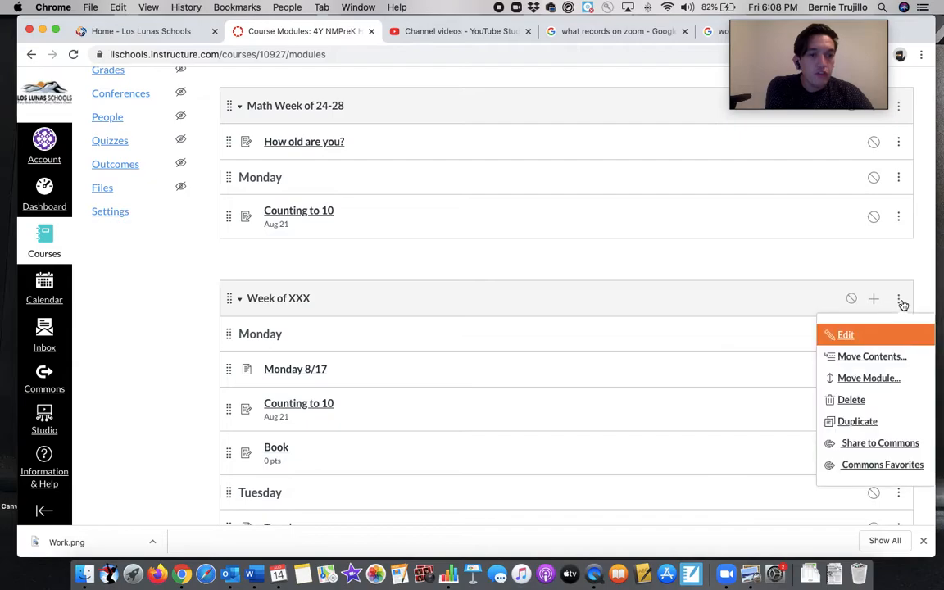
left_click(852, 400)
left_click(603, 136)
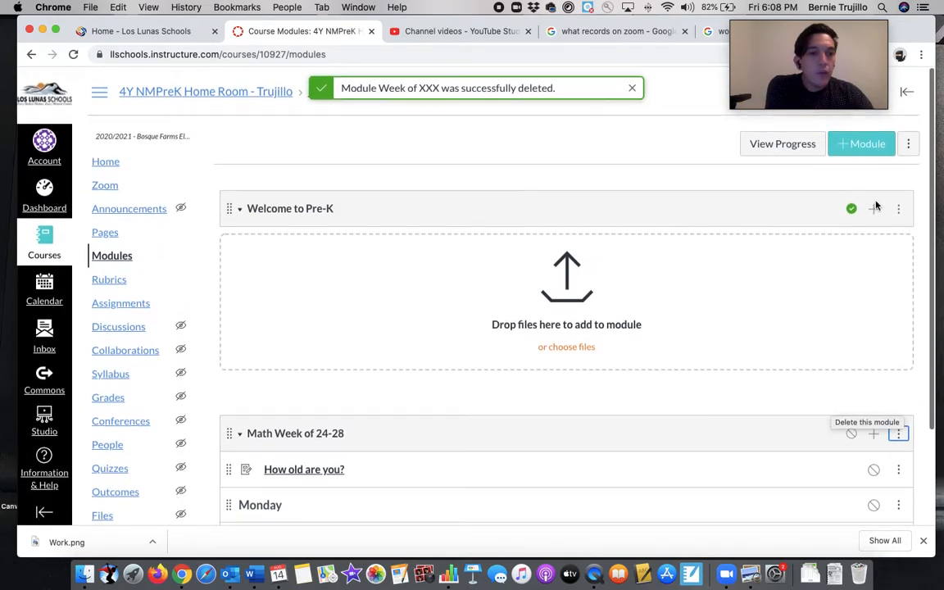
Step: Add a new module named "Week of XXX" to the course
left_click(857, 146)
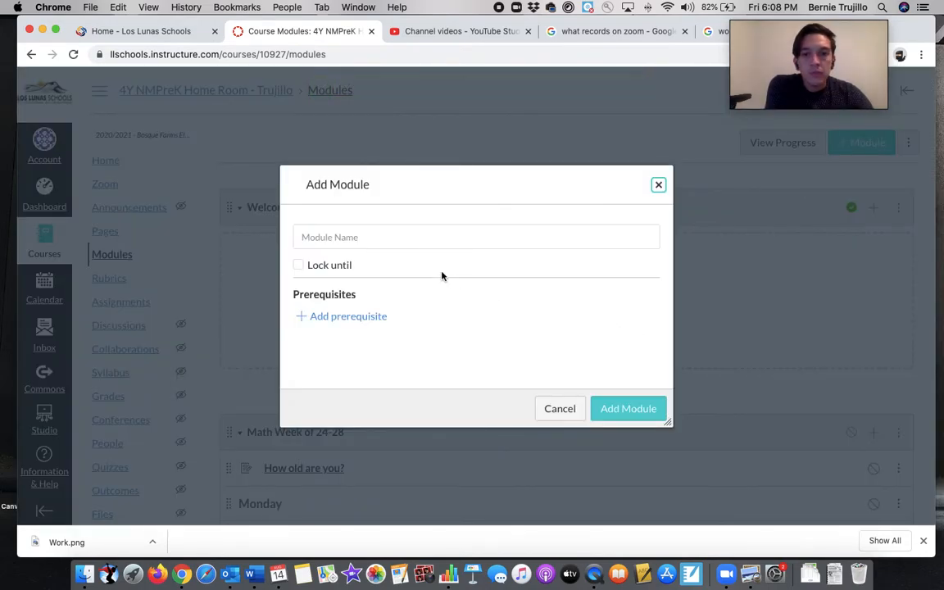
left_click(394, 239)
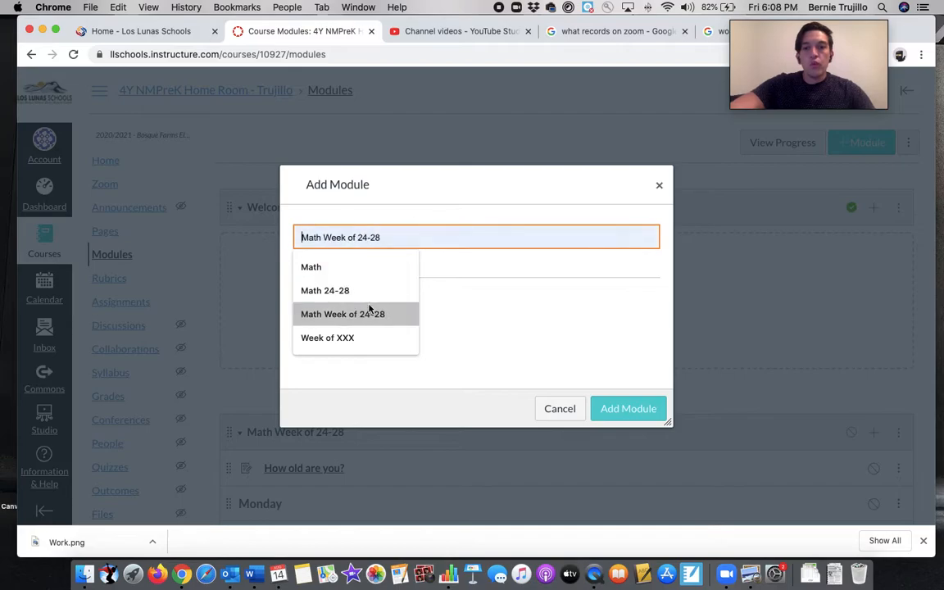
left_click(332, 338)
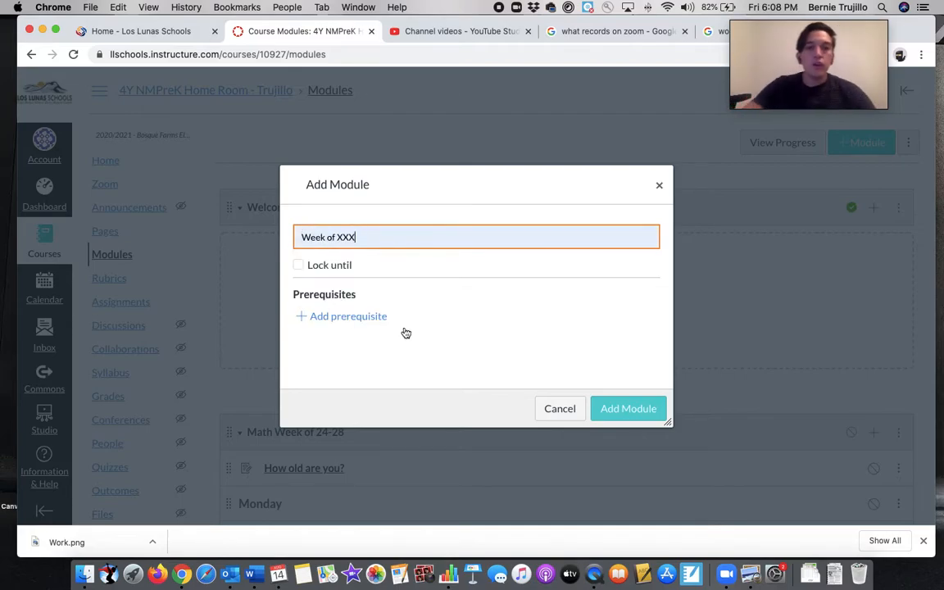
left_click(628, 408)
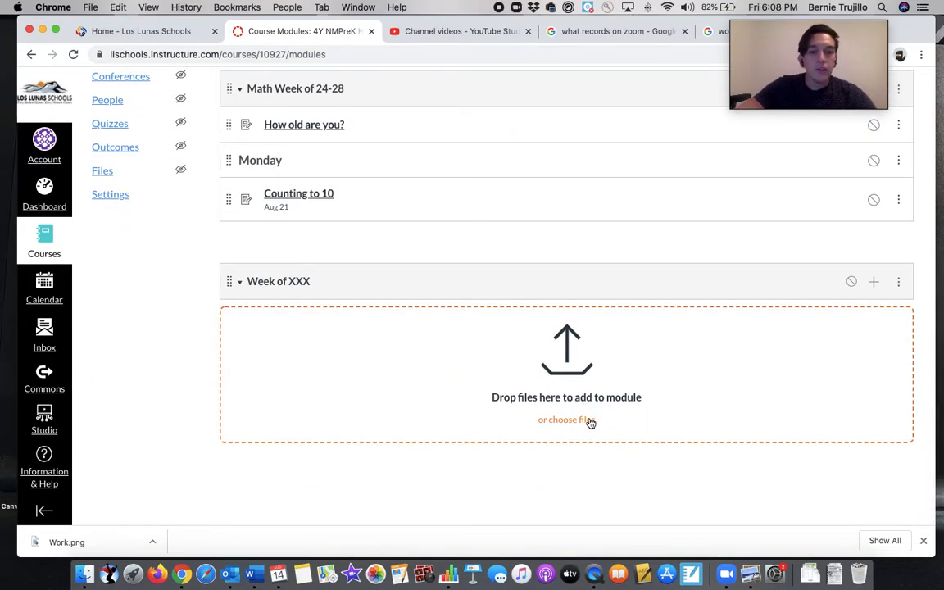
left_click(872, 283)
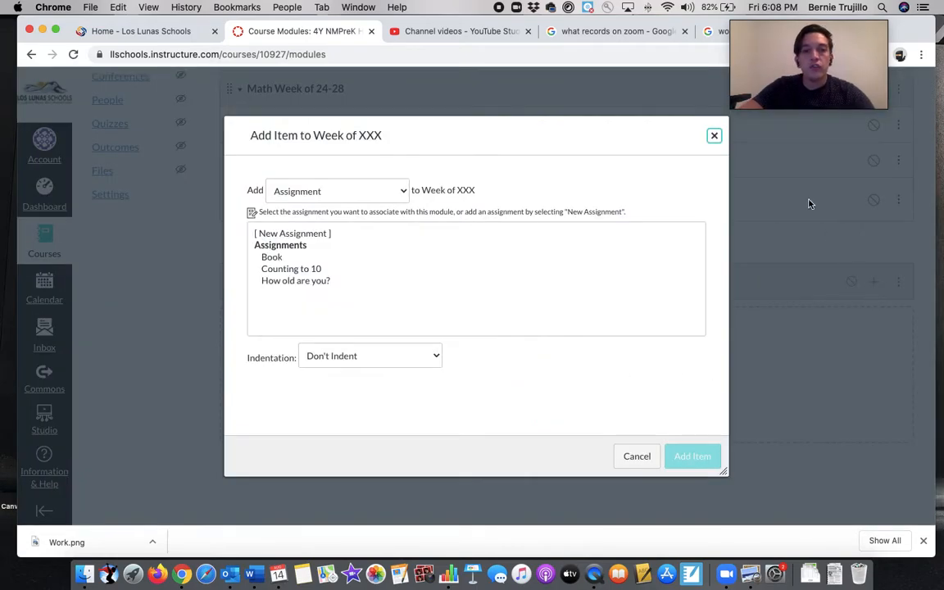
left_click(718, 135)
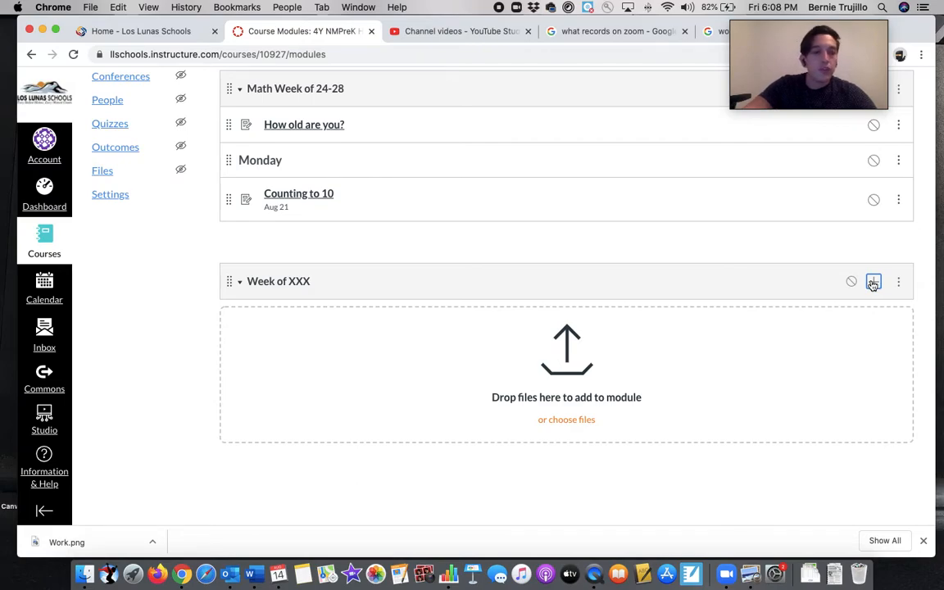
left_click(898, 283)
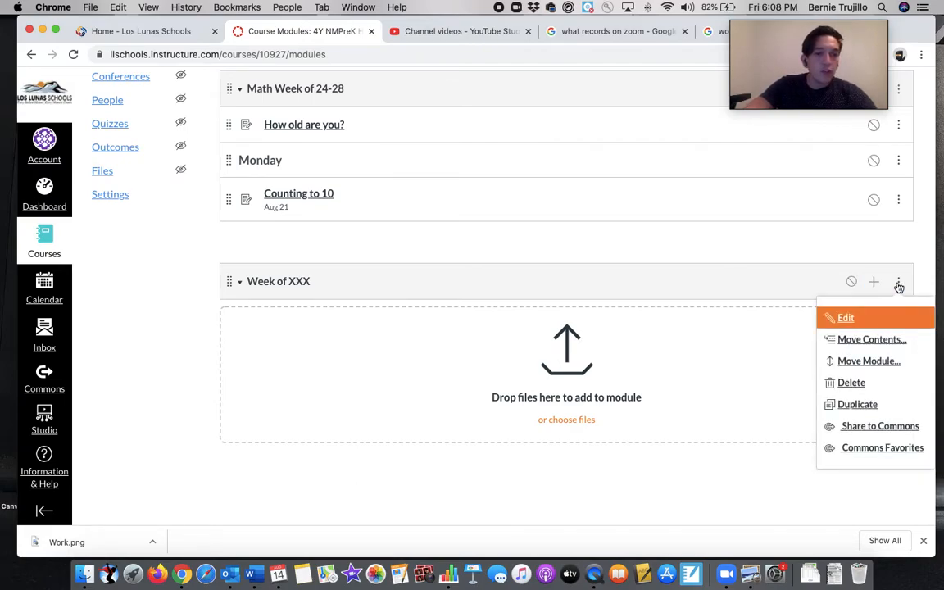
Step: Add a text header reading "Monday" to the "Week of XXX" module, without indentation
left_click(872, 279)
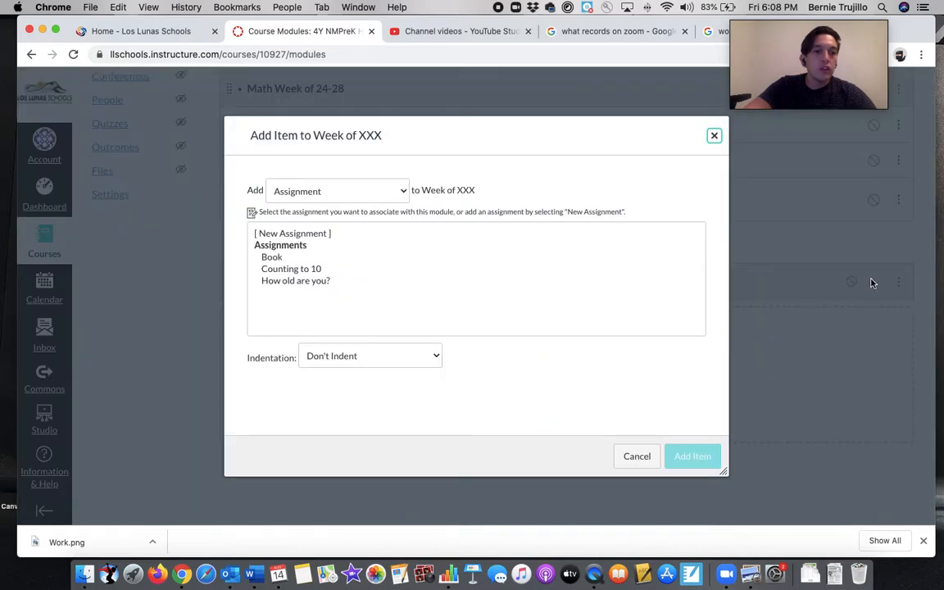
left_click(358, 191)
left_click(554, 189)
left_click(354, 195)
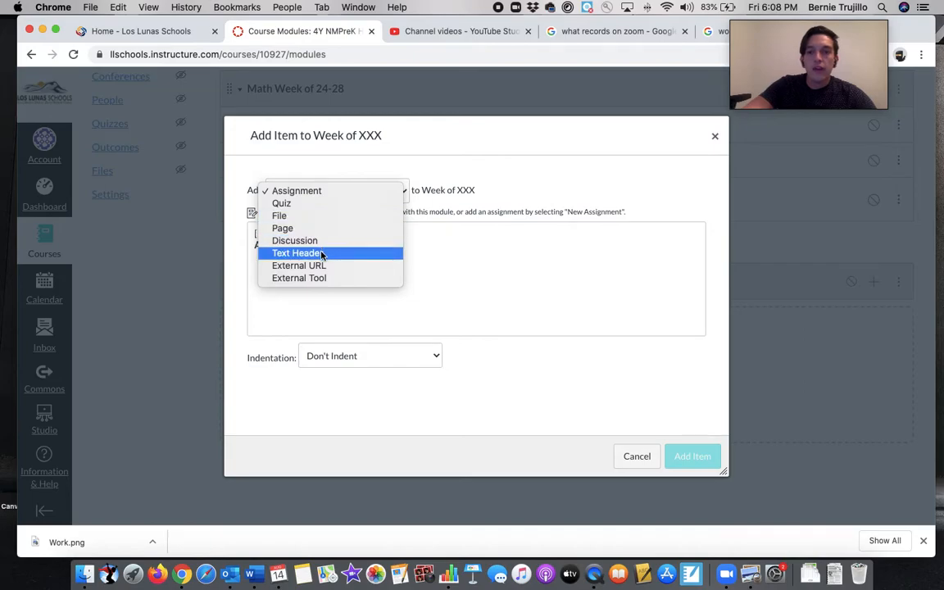
left_click(315, 253)
left_click(328, 234)
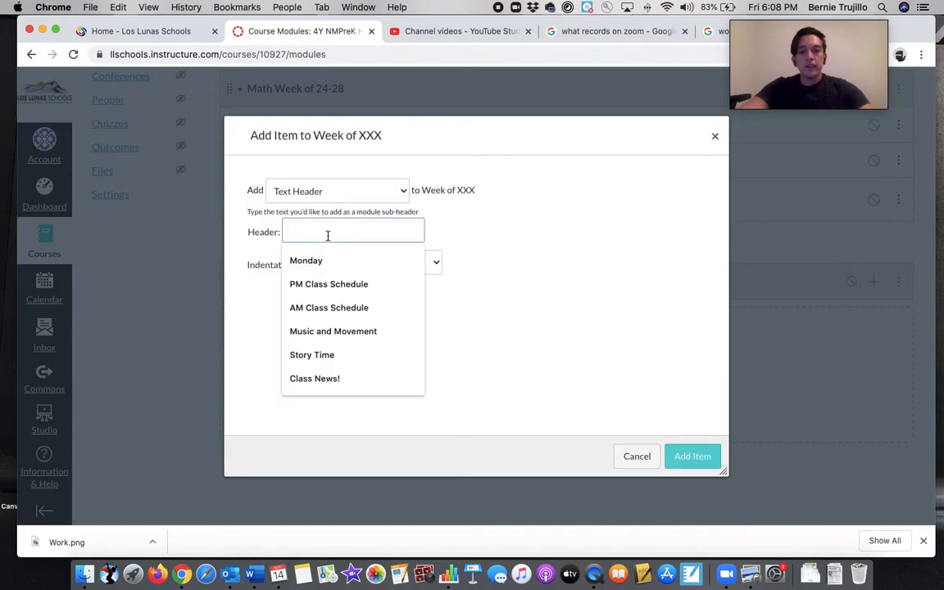
left_click(324, 259)
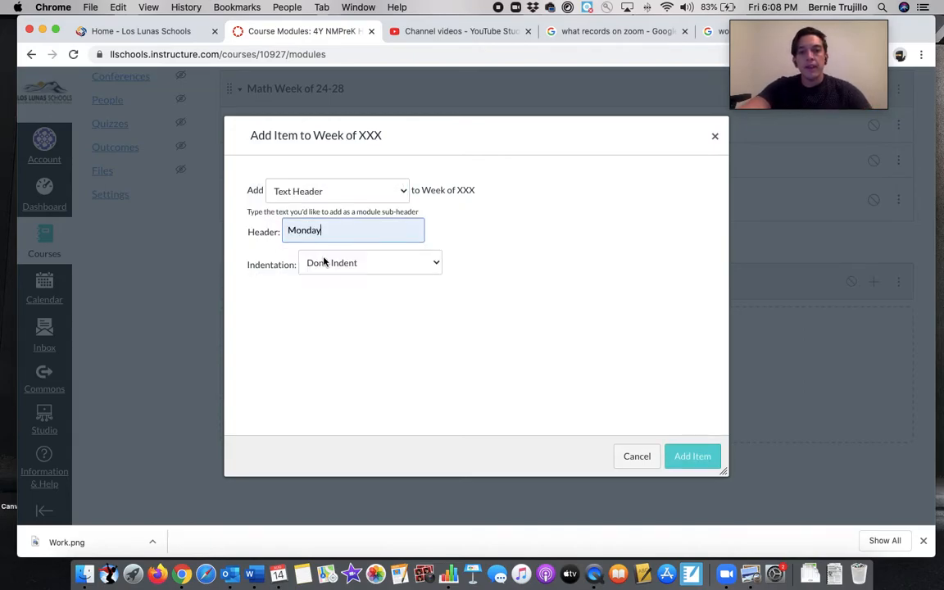
left_click(683, 457)
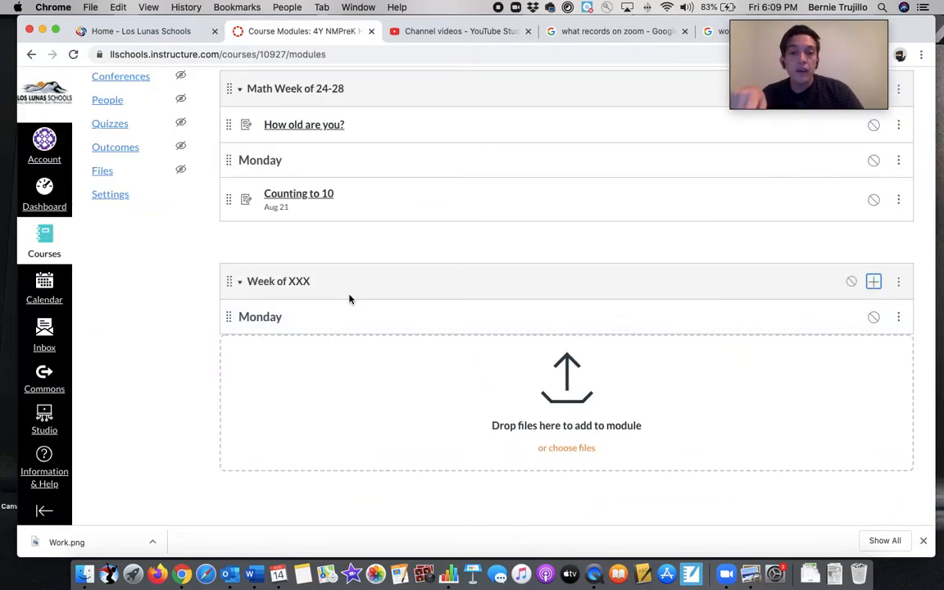
left_click(899, 318)
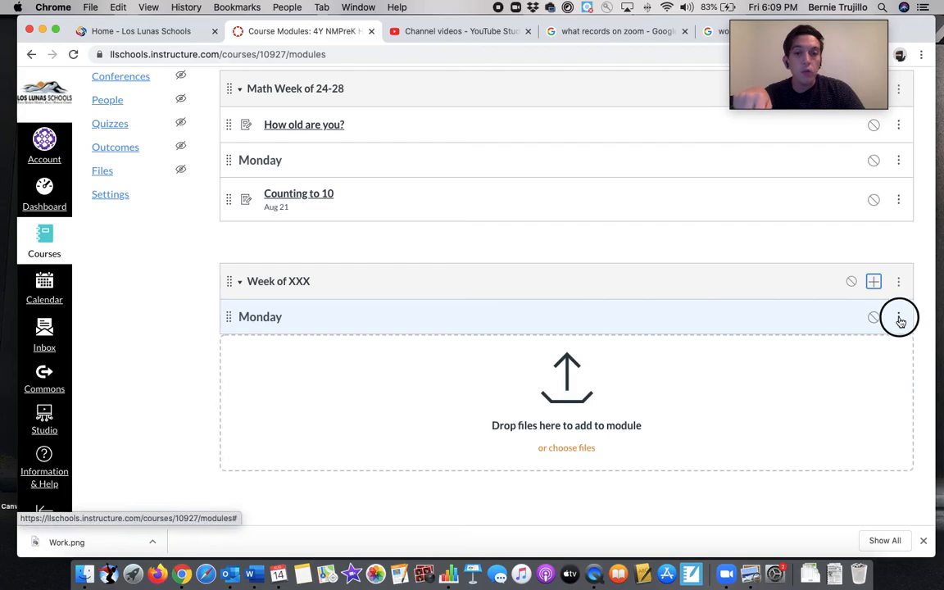
left_click(807, 312)
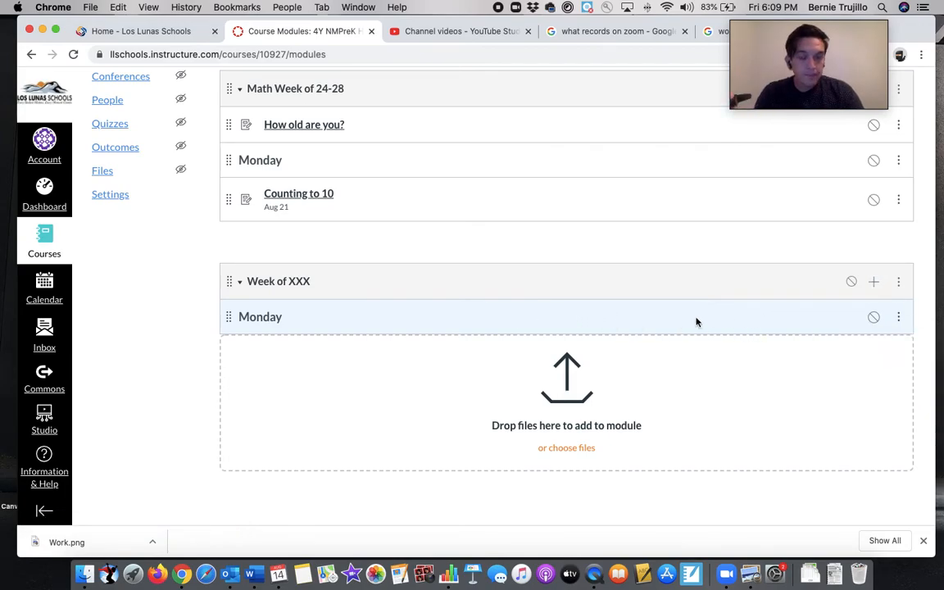
Step: Add a new page named "Monday 8/17" to the "Week of XXX" module, without indentation
left_click(873, 281)
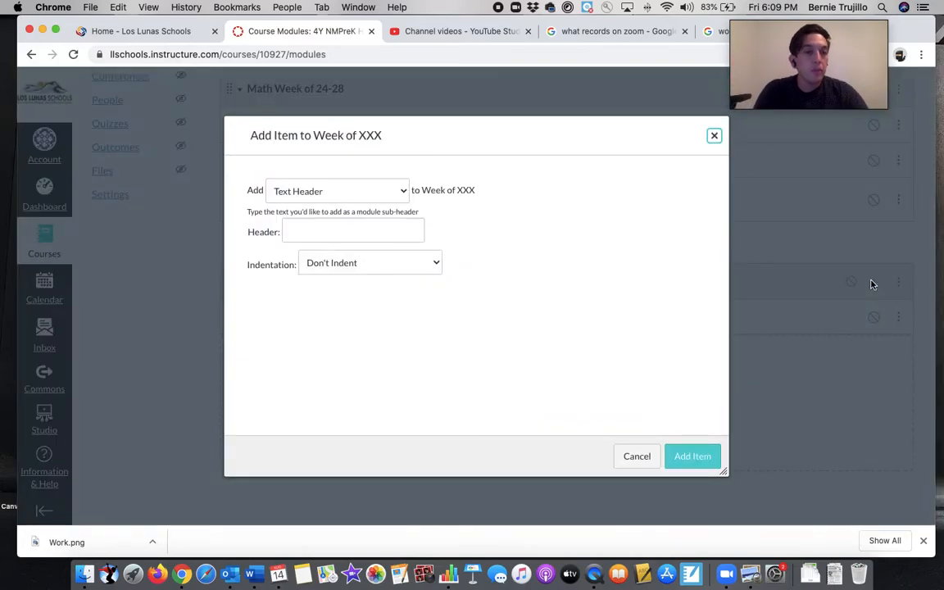
left_click(308, 195)
left_click(290, 164)
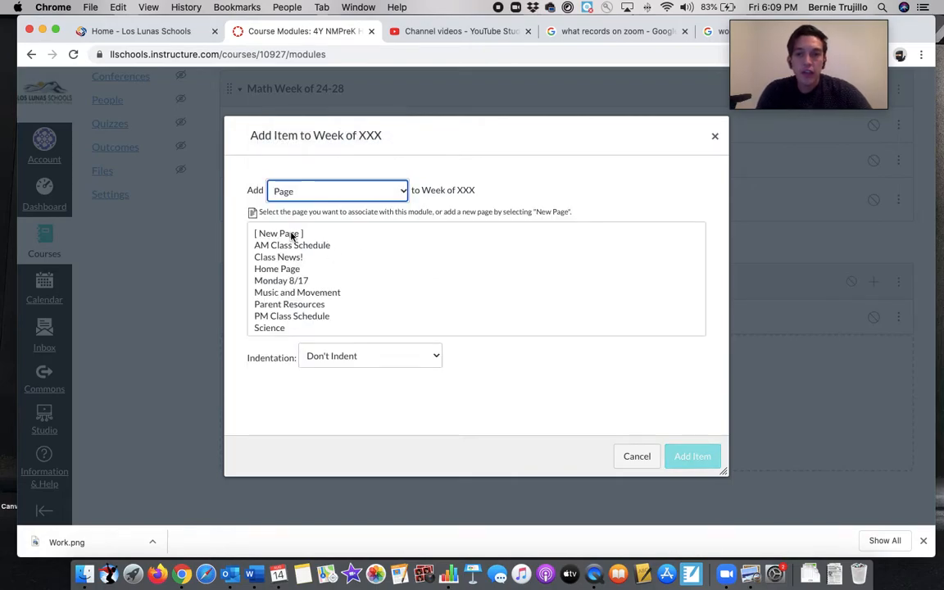
scroll(320, 291, "down", 2)
scroll(320, 293, "up", 2)
left_click(286, 233)
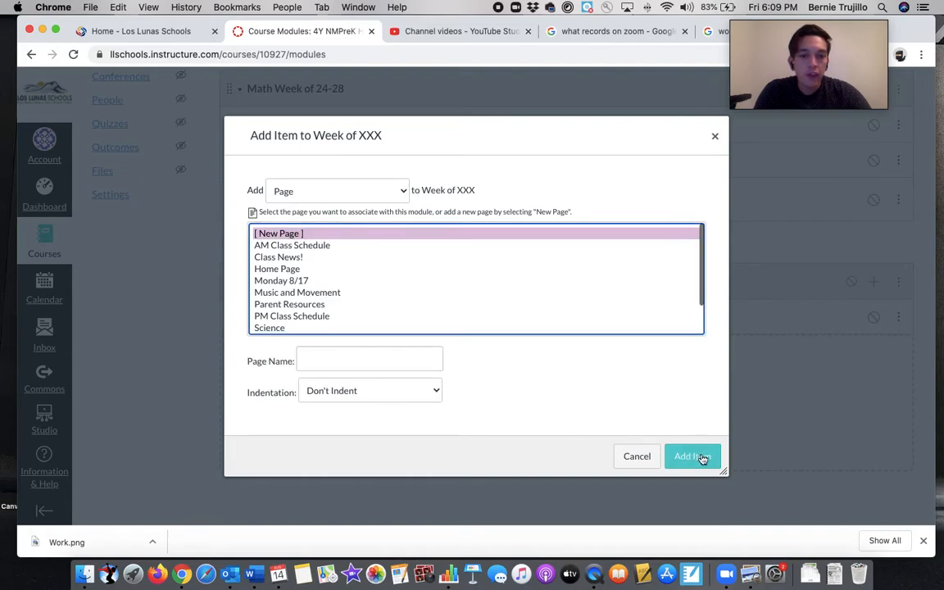
left_click(700, 458)
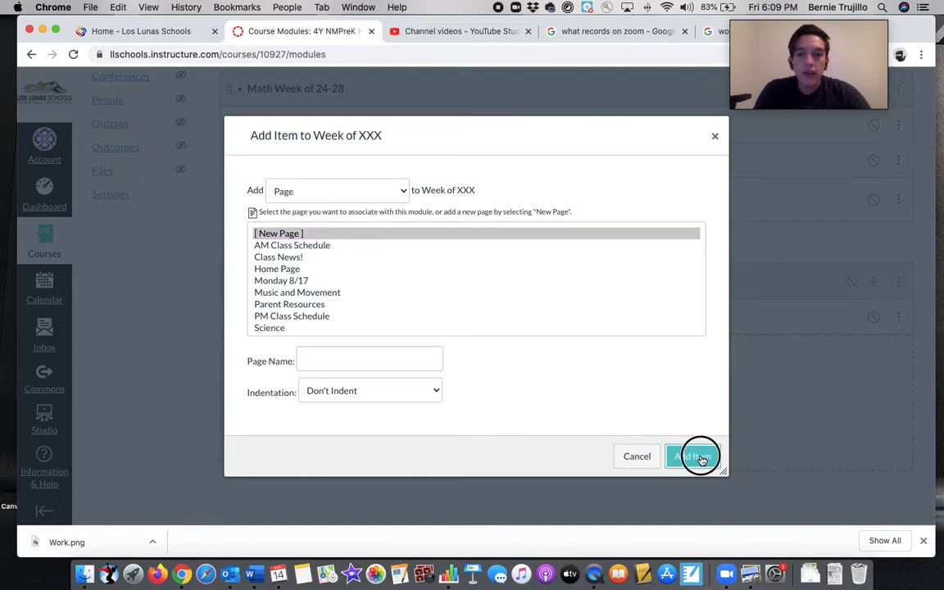
left_click(389, 358)
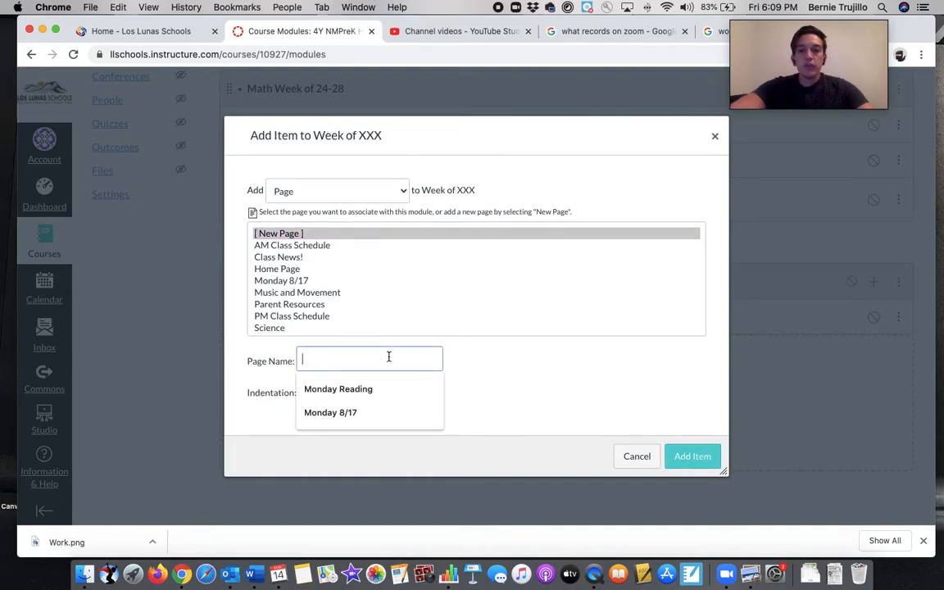
left_click(362, 409)
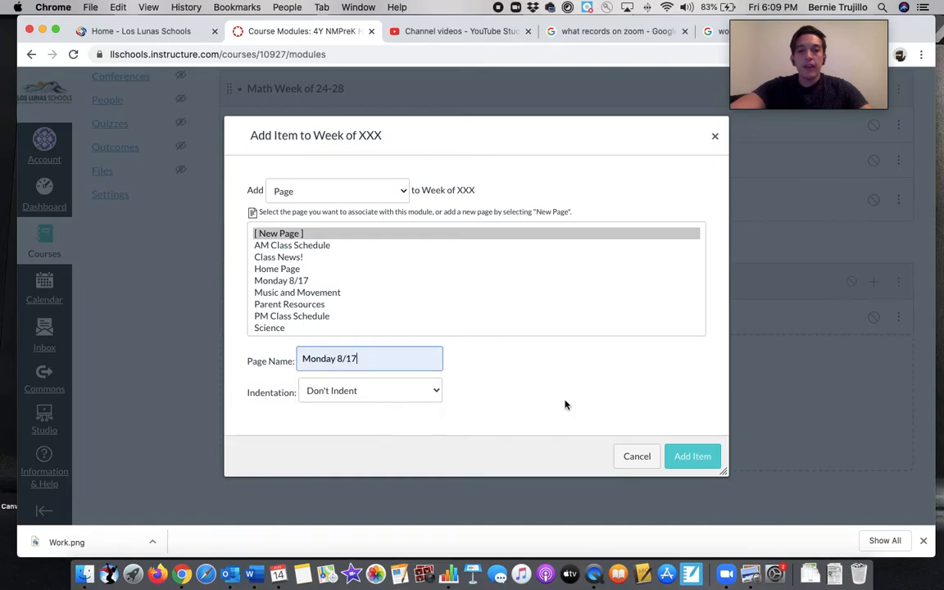
left_click(690, 456)
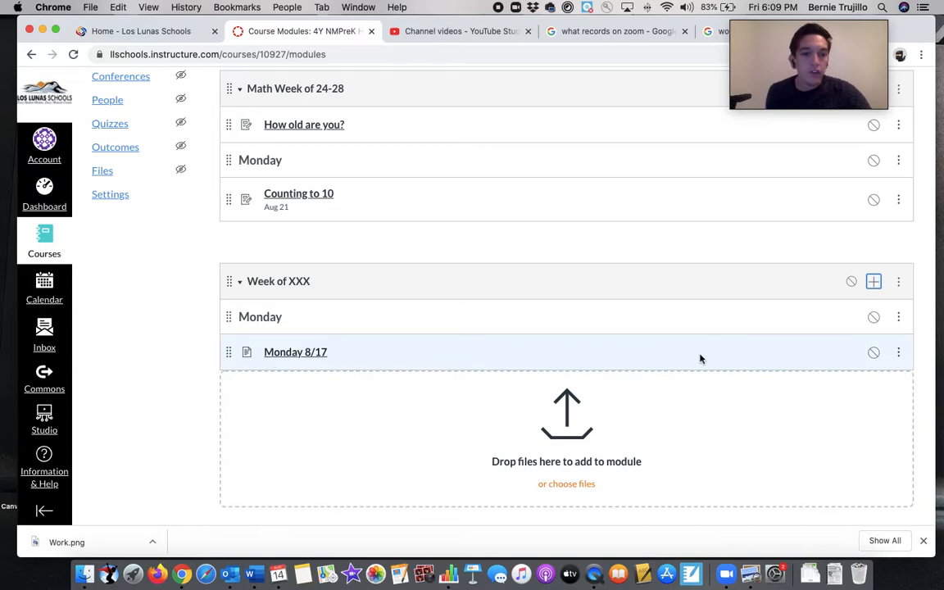
Step: Open the new "Monday 8/17" page for editing and write "Reading: Read 160 books!" as its first line
left_click(305, 353)
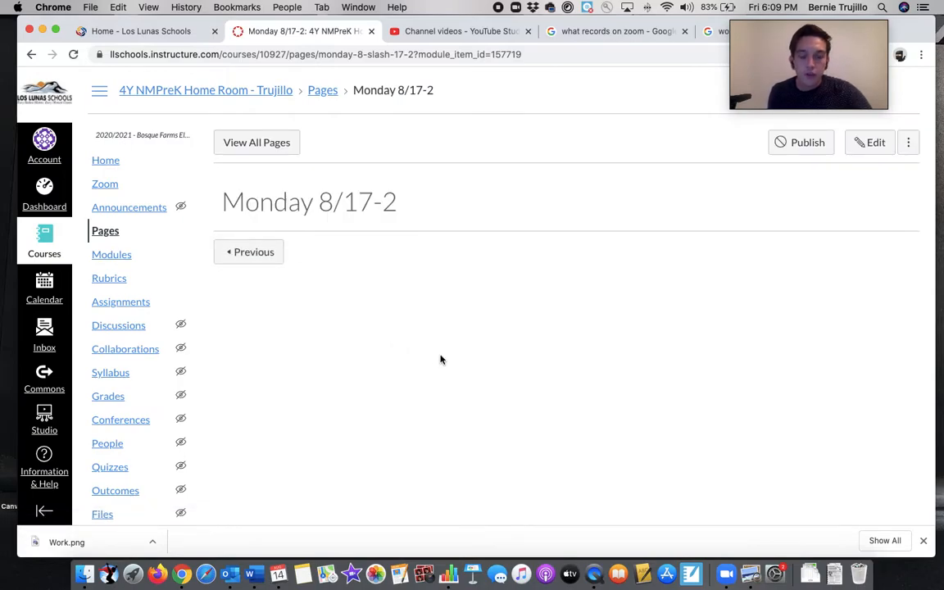
left_click(867, 140)
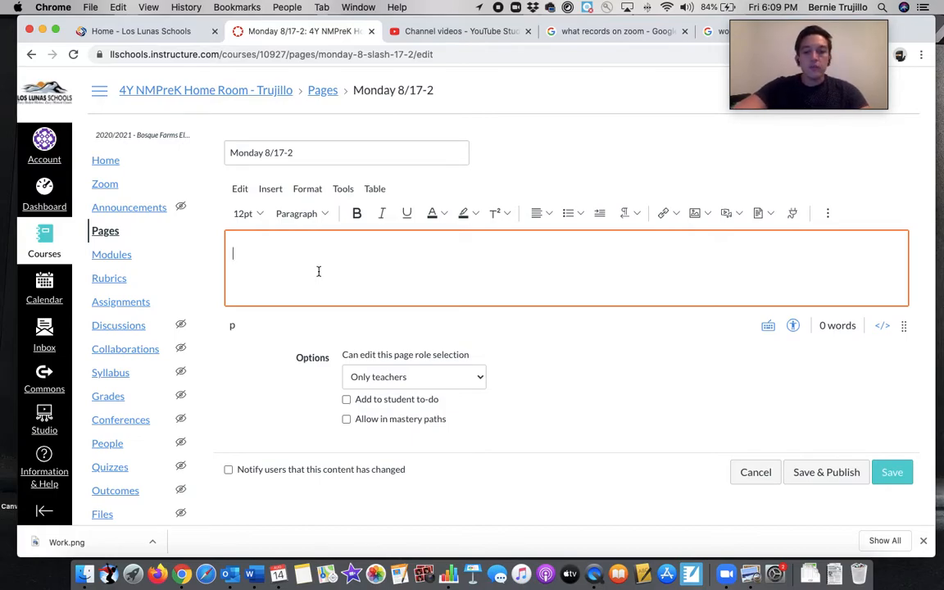
type("Reading")
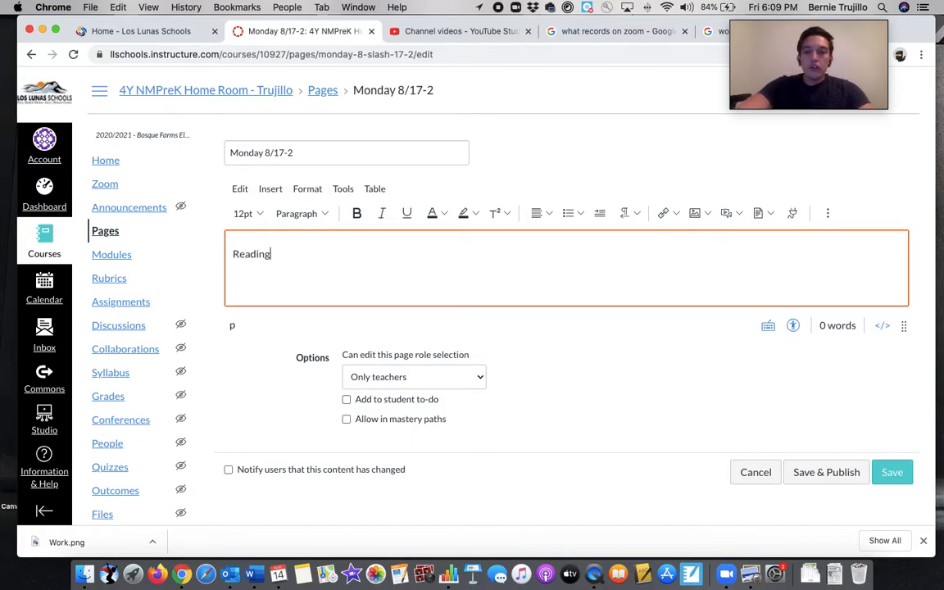
type(": Read 1")
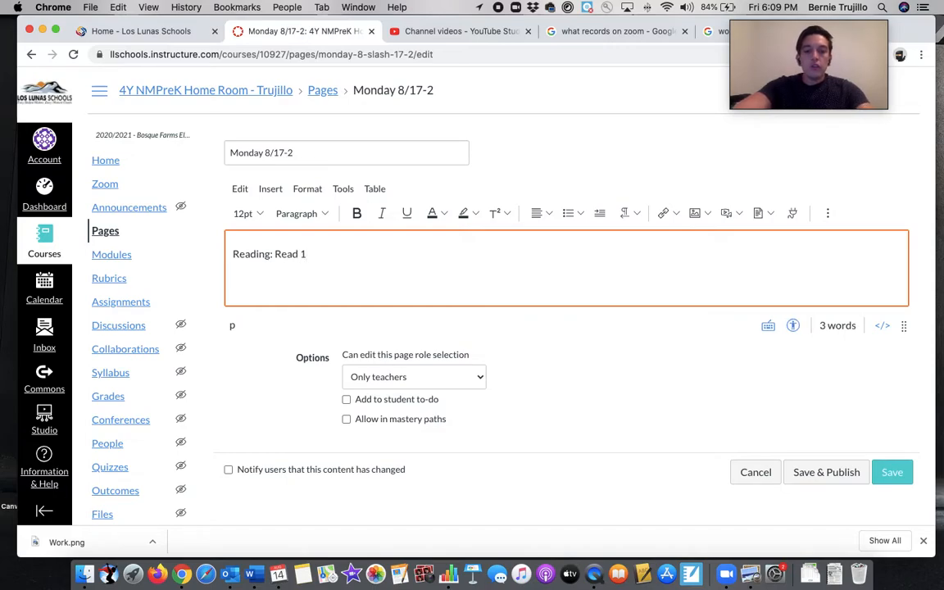
type("60 books!")
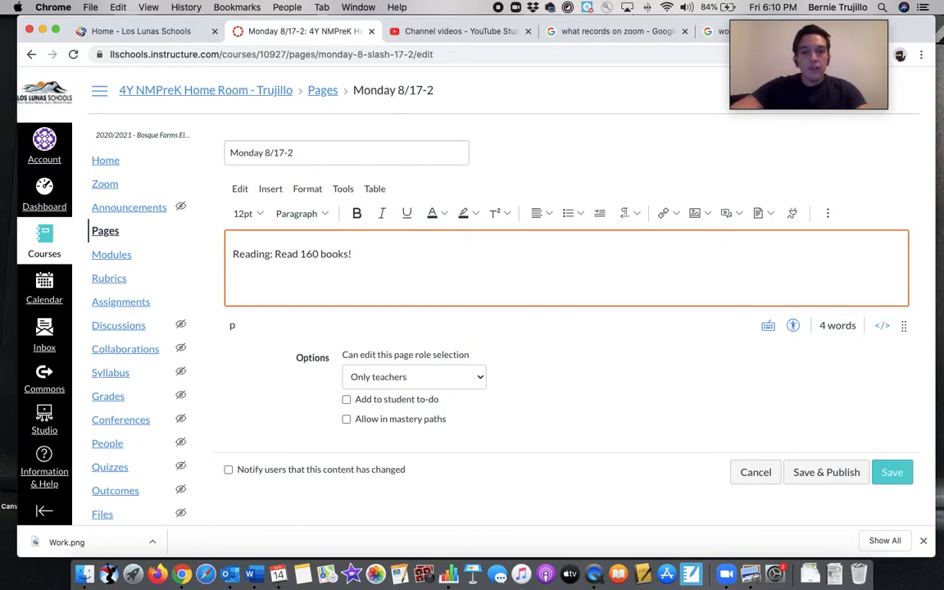
Step: Add a second line, "Writing: Write a book about cheese!", to the page body, followed by a new empty line
key("Return")
type("Writing ")
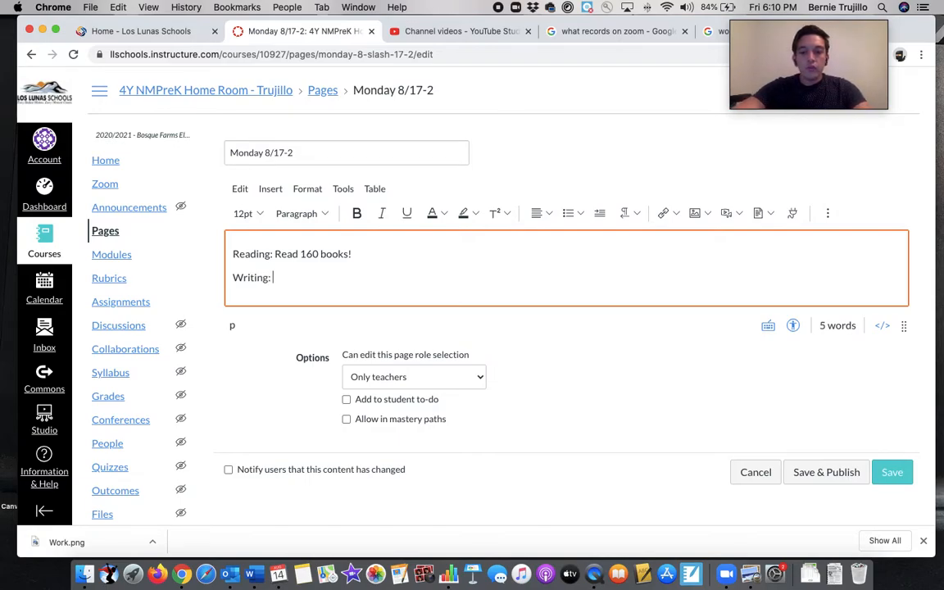
type(" Write a")
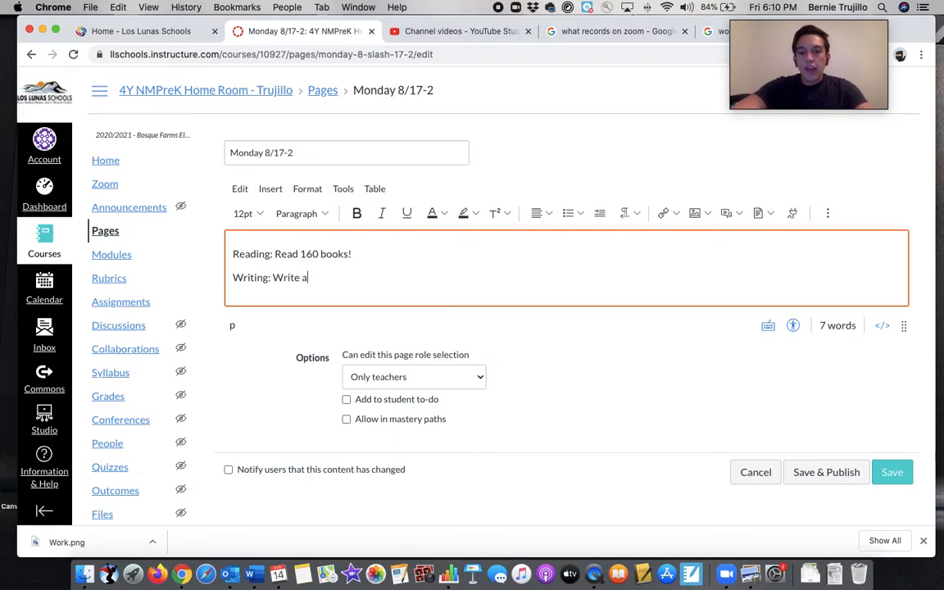
type(" boo")
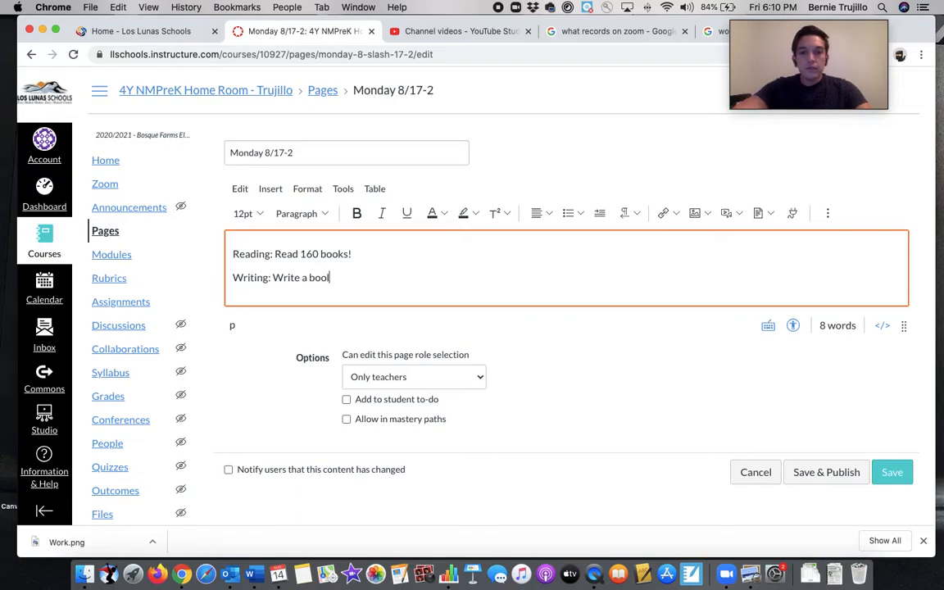
type("k about cheese!")
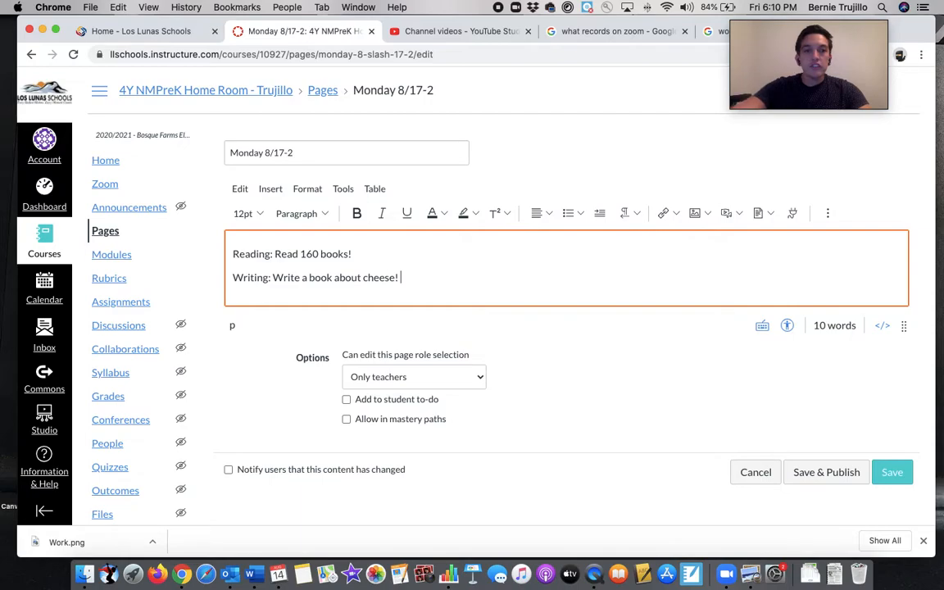
key("Return")
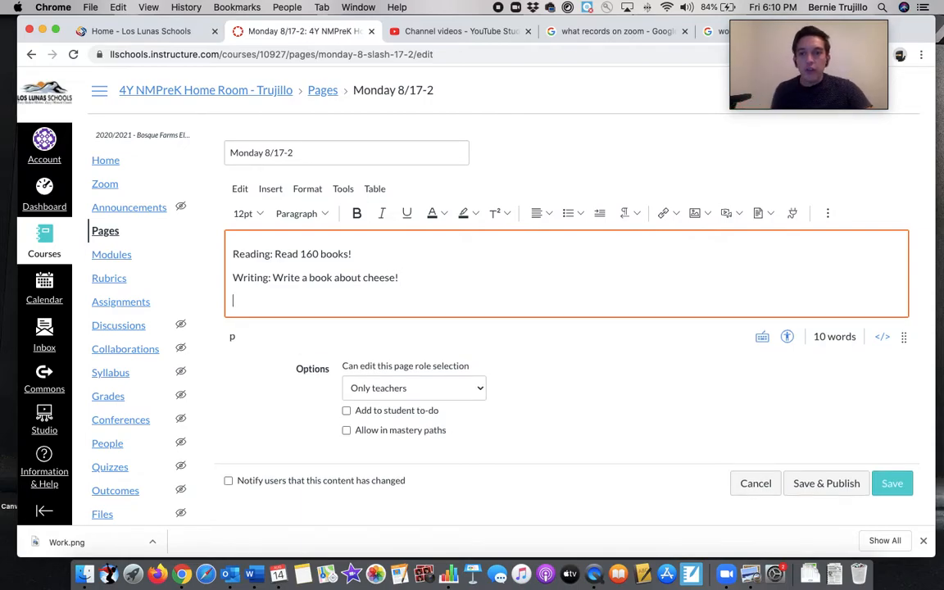
Step: Add a third line, "Math: Learn about the number 0", to the page body and save the page without publishing it
type("Math")
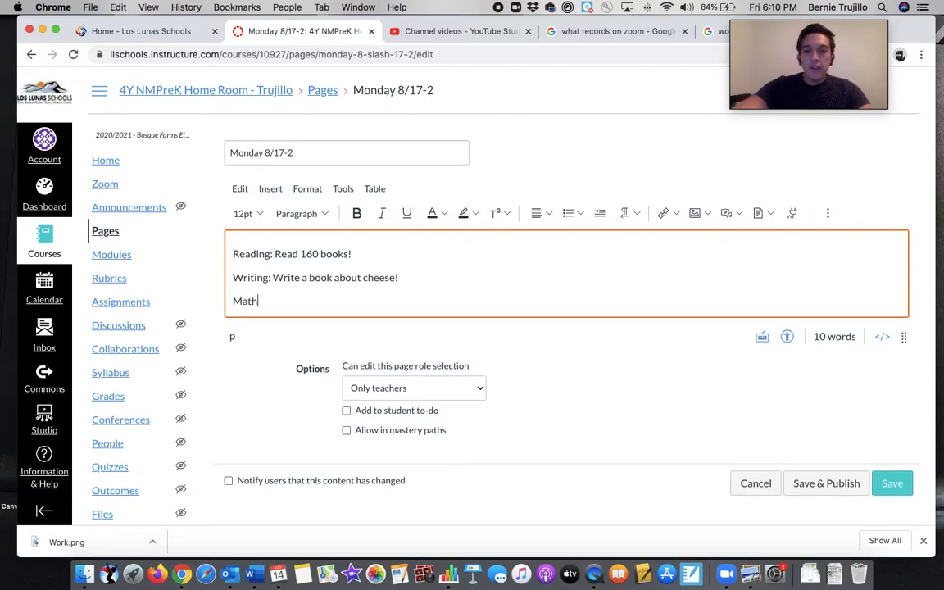
type(": Learn")
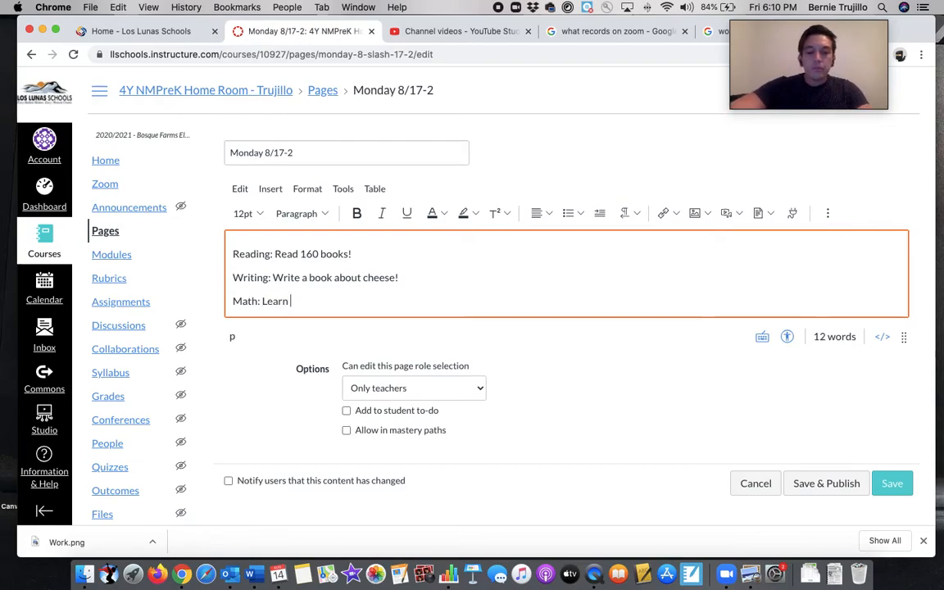
type(" abo")
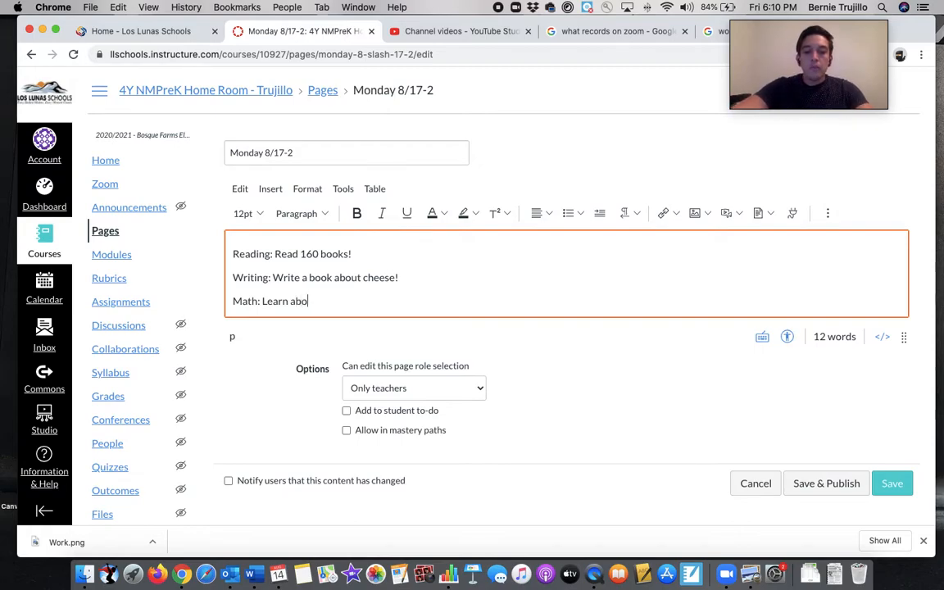
type("ut the number 0")
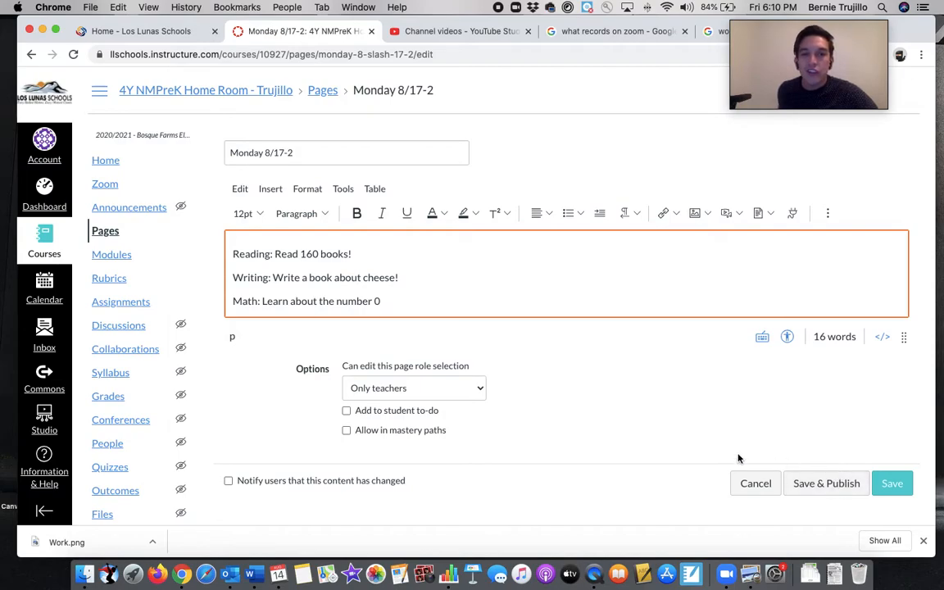
double_click(310, 254)
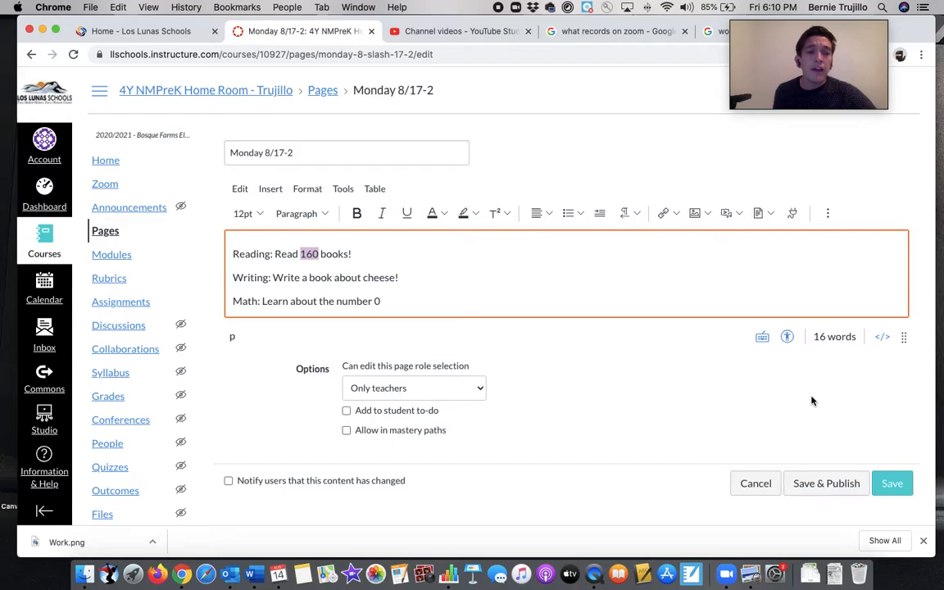
left_click(899, 491)
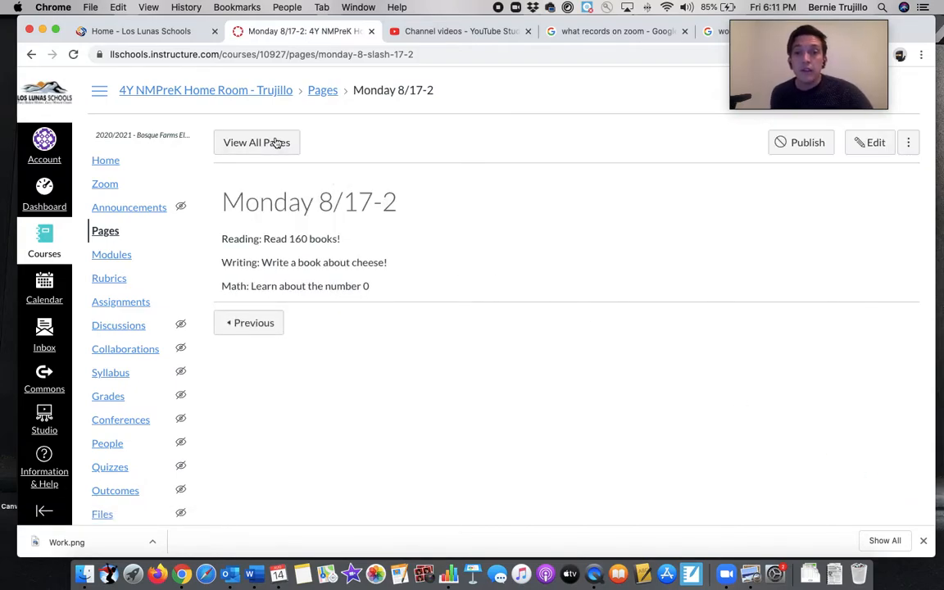
Step: Add a new assignment named "Reading 160" to the "Week of XXX" module, without indentation
left_click(118, 257)
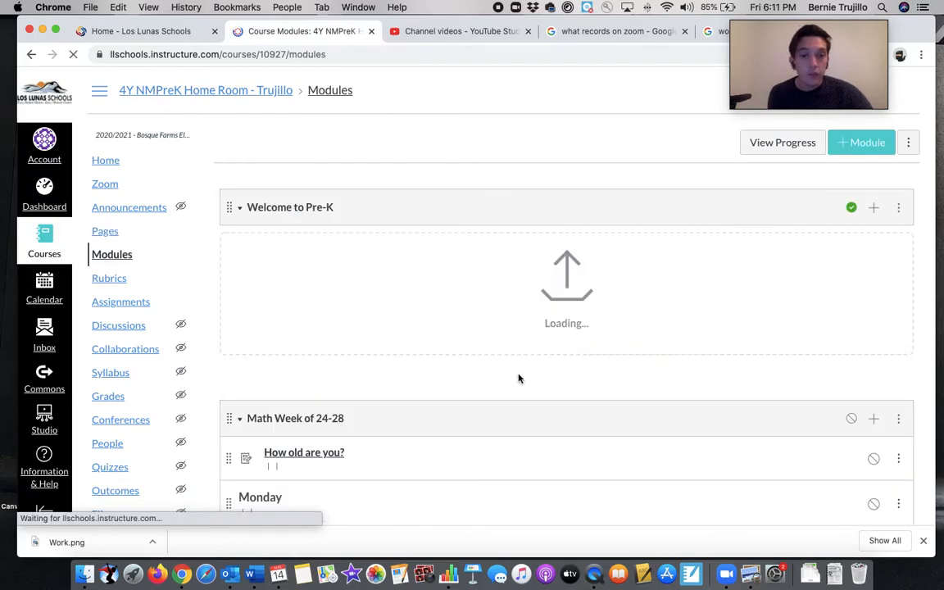
scroll(517, 378, "down", 3)
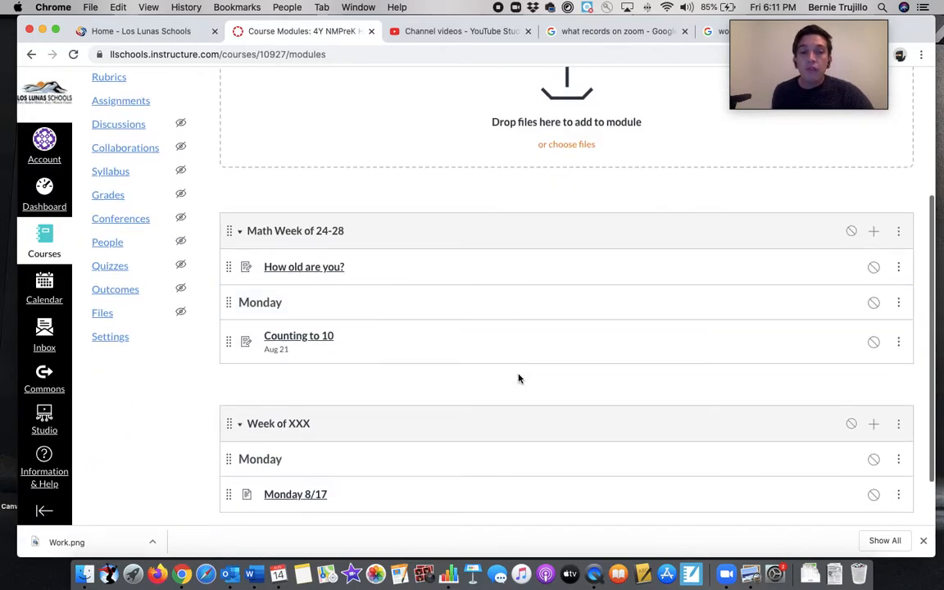
scroll(519, 380, "down", 2)
scroll(400, 353, "down", 1)
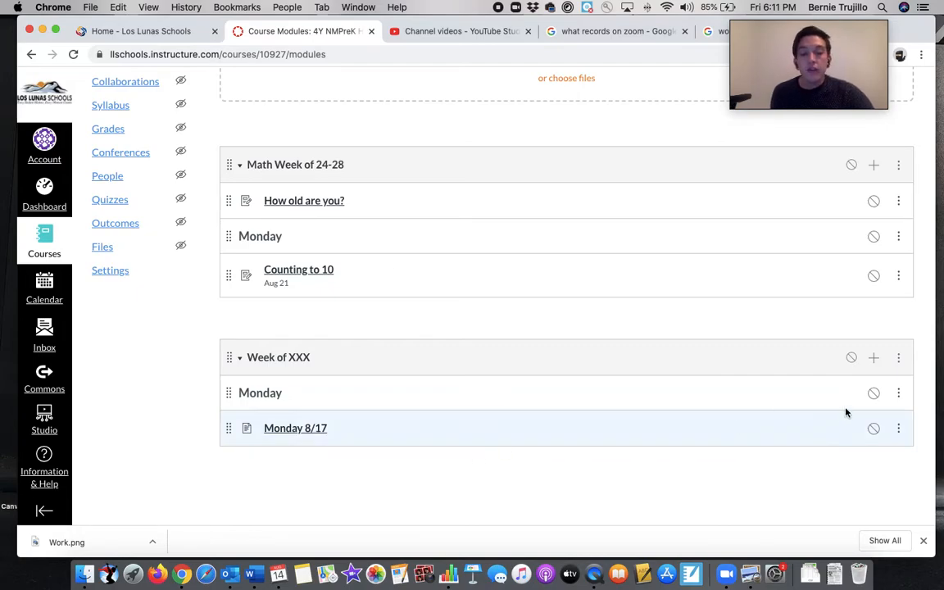
left_click(873, 358)
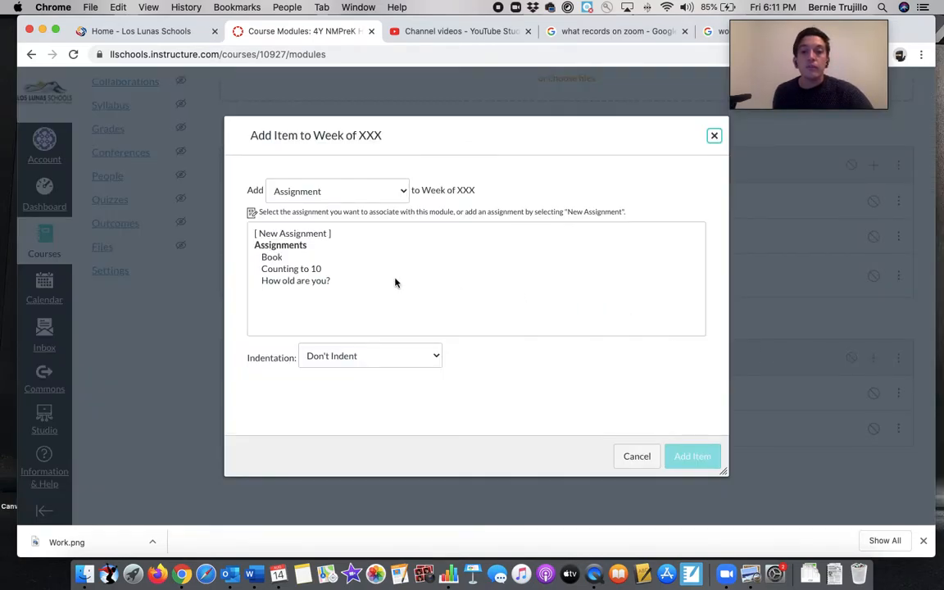
left_click(284, 244)
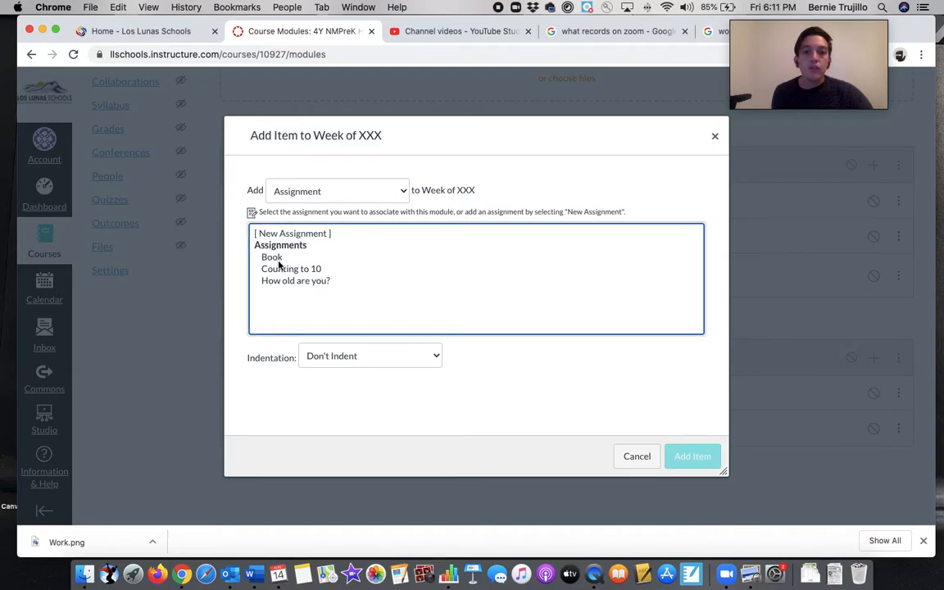
left_click(293, 196)
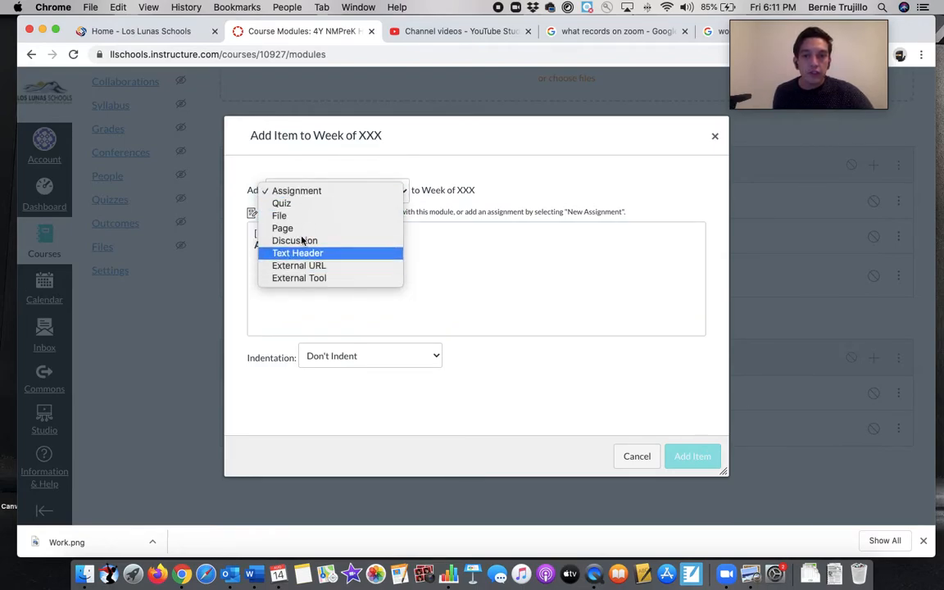
left_click(461, 257)
left_click(303, 235)
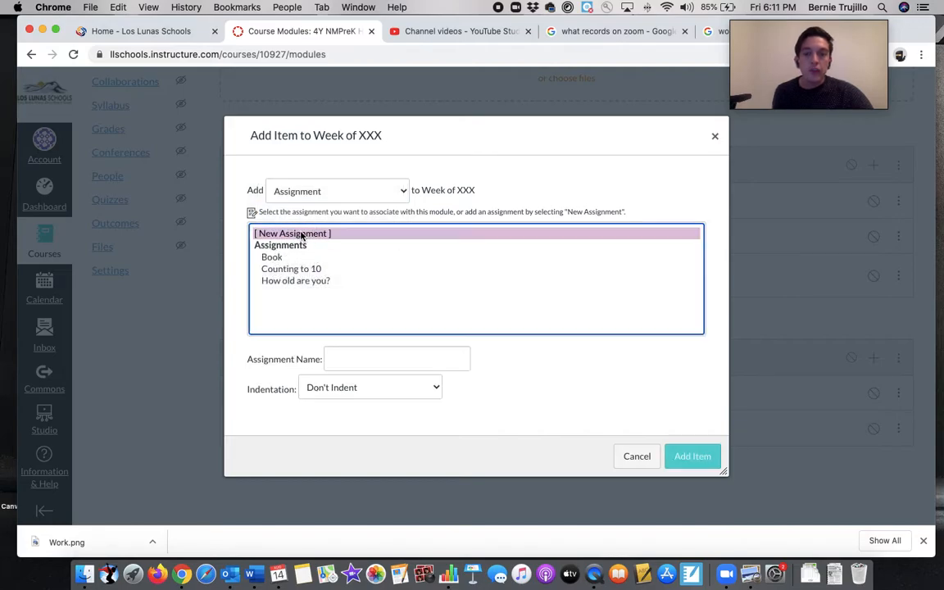
left_click(399, 353)
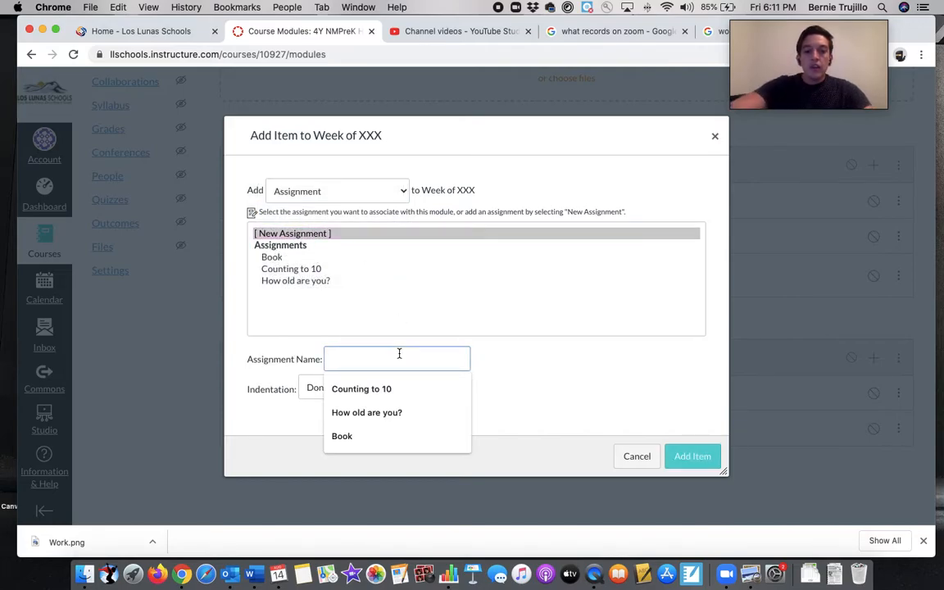
type("Reading 160")
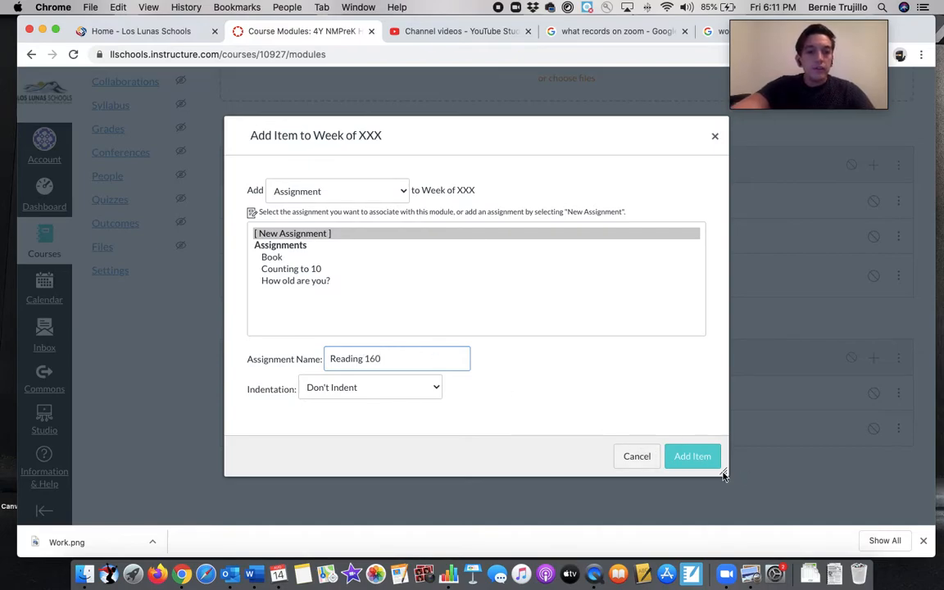
left_click(699, 459)
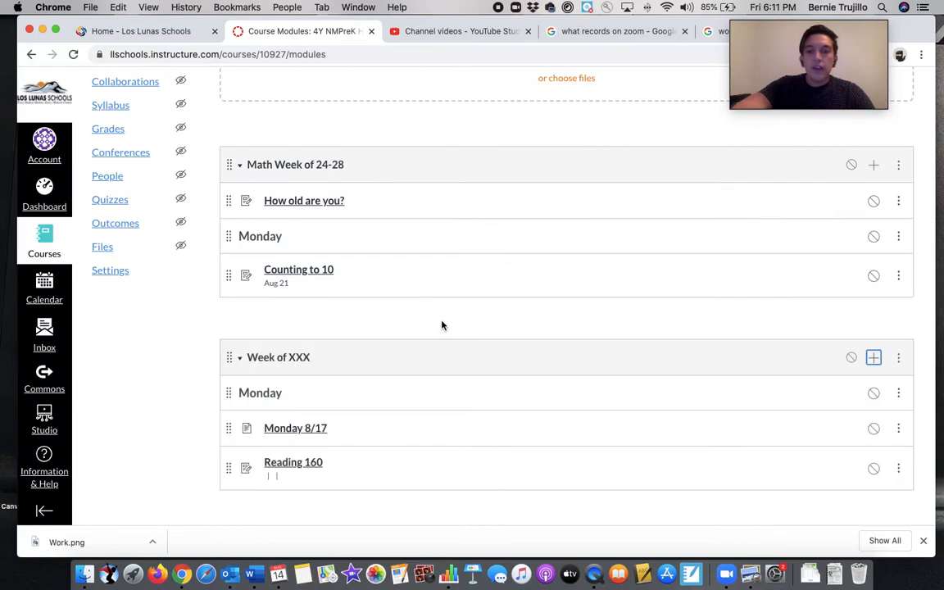
Step: Open the "Reading 160" assignment for editing and write "Take a picture of the 160 books you read!" as its description
left_click(297, 463)
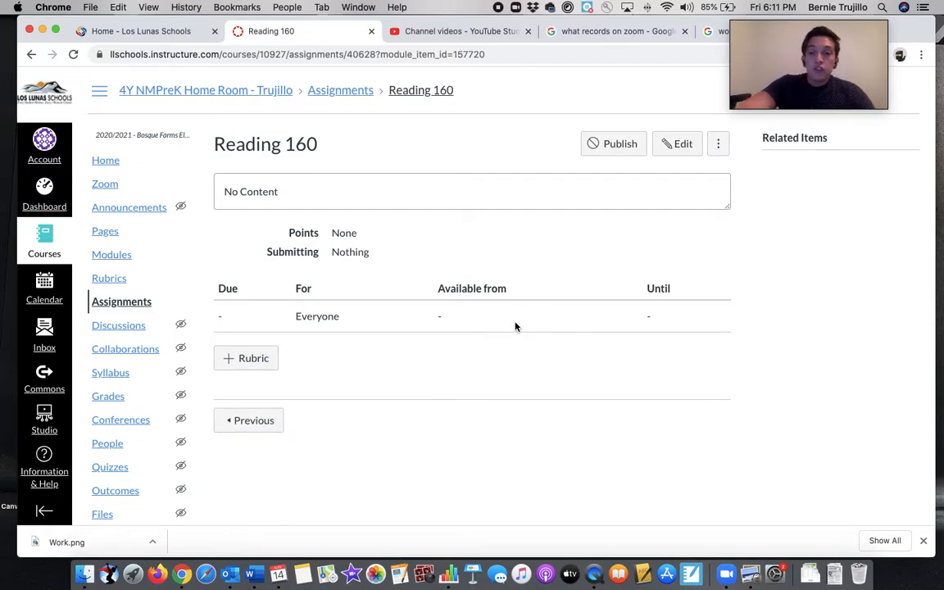
left_click(679, 143)
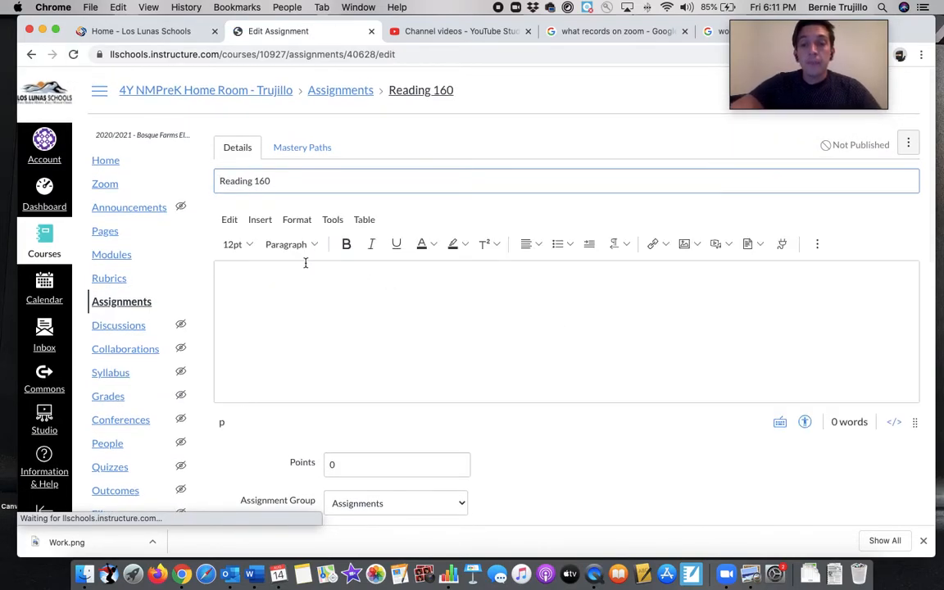
left_click(289, 299)
type("Take a picture of the")
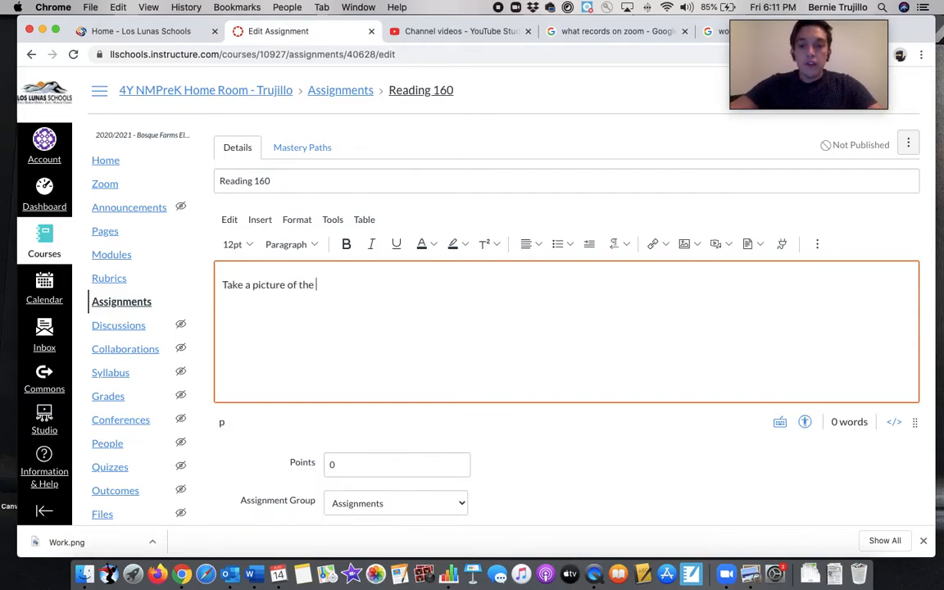
type(" 160 books you read!")
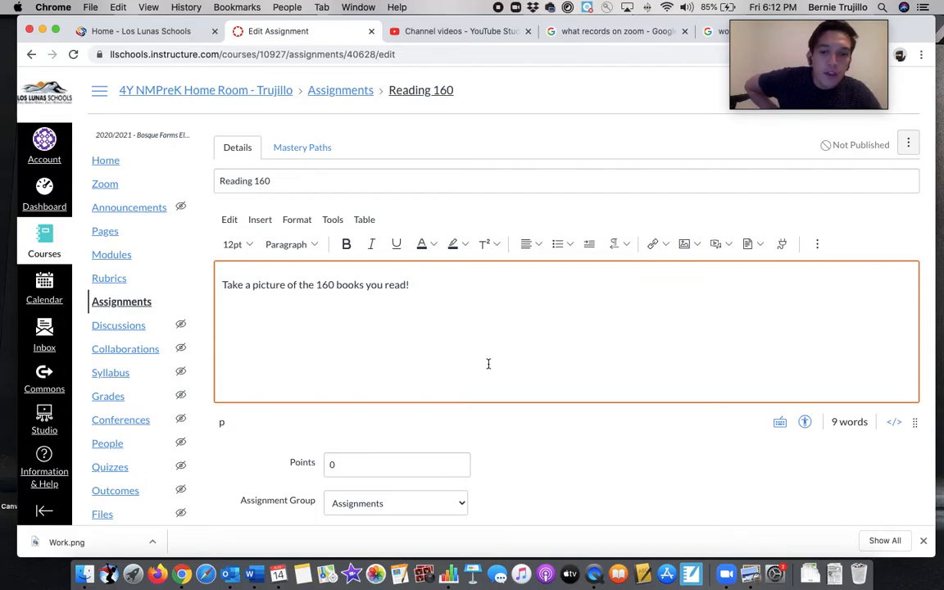
Step: Examine the assignment's submission type choices, its assignee and date settings, and the description editor's link options
scroll(489, 364, "down", 5)
left_click(430, 422)
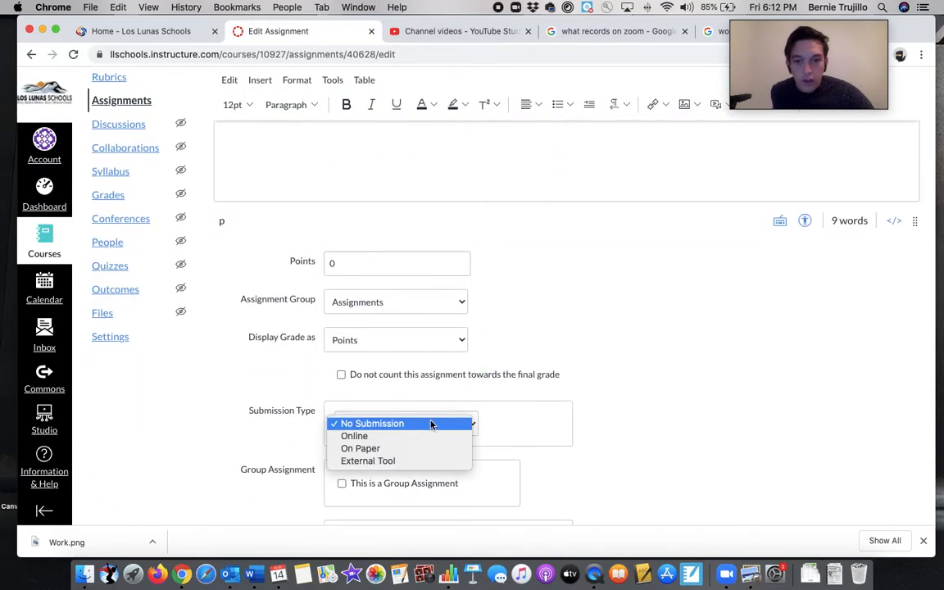
left_click(586, 469)
scroll(586, 470, "down", 9)
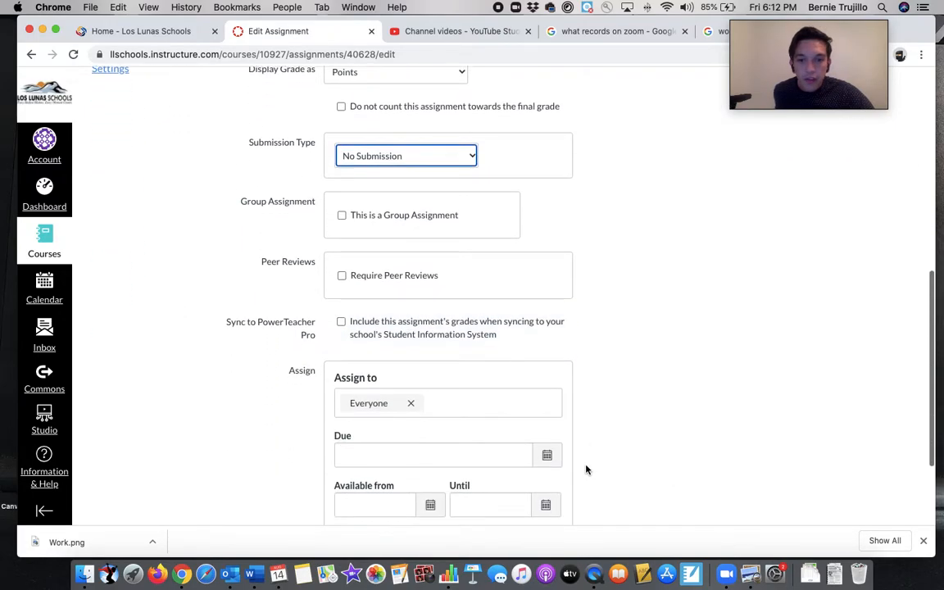
scroll(586, 469, "up", 8)
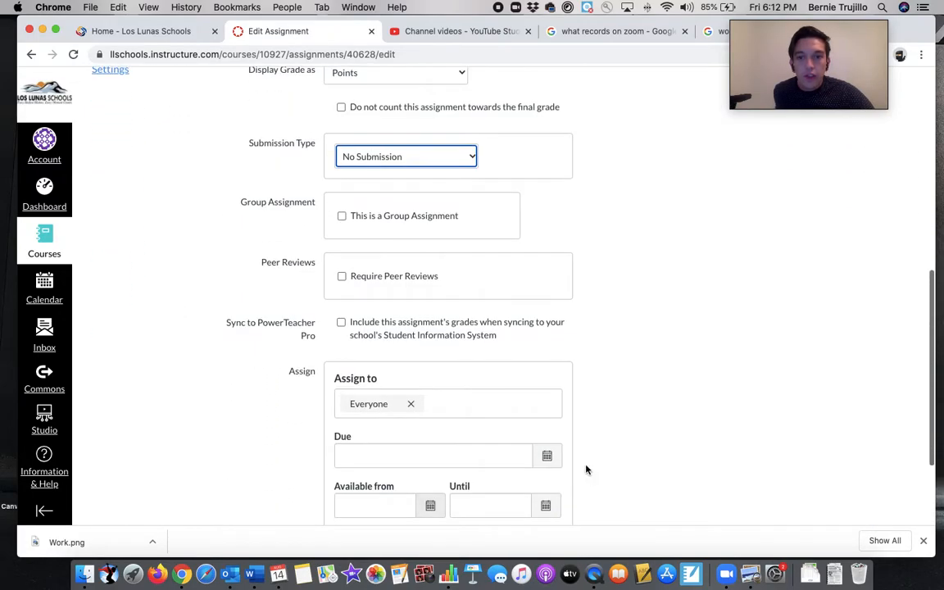
scroll(586, 469, "up", 6)
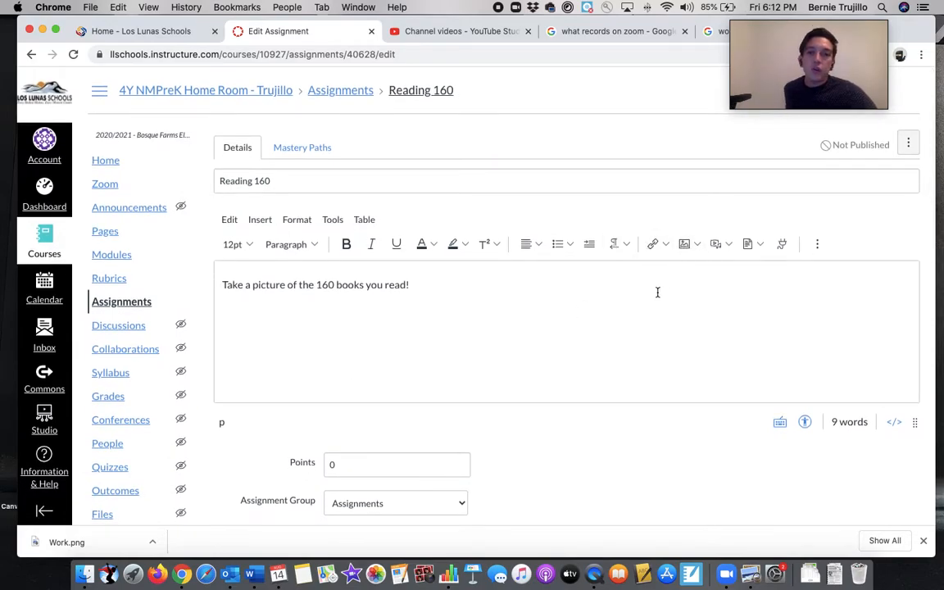
left_click(659, 245)
left_click(661, 245)
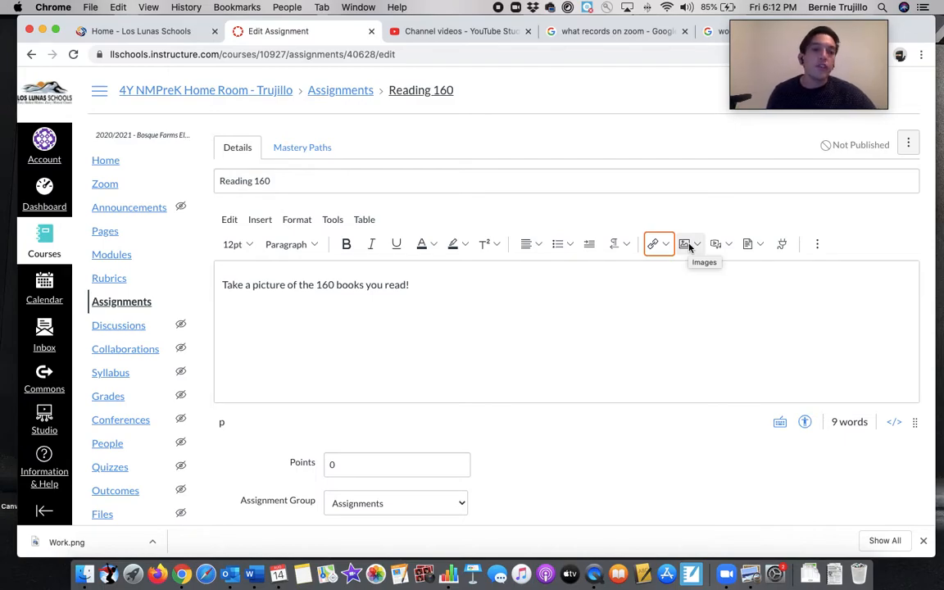
Step: Save the "Reading 160" assignment without publishing it
scroll(716, 350, "down", 5)
scroll(752, 417, "down", 10)
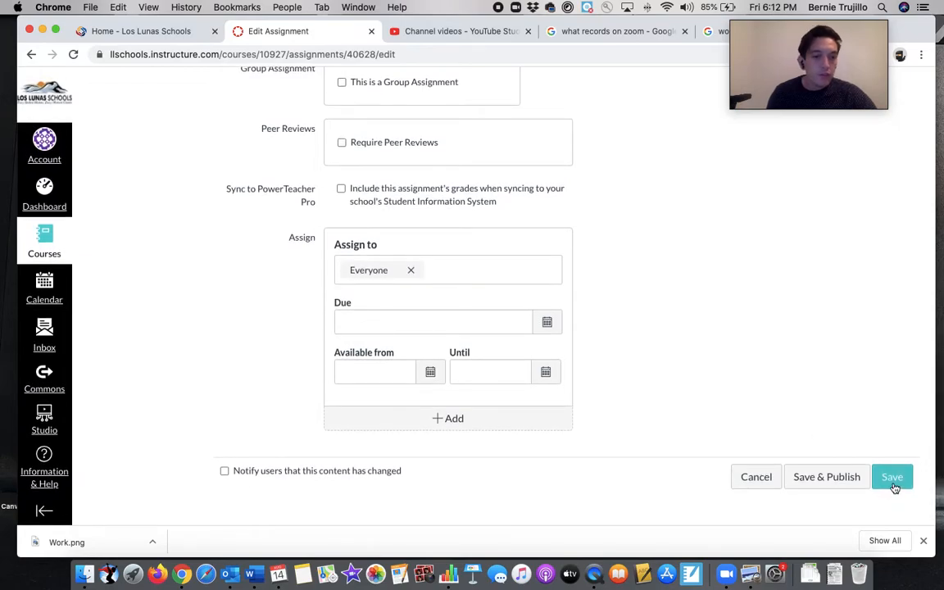
left_click(888, 479)
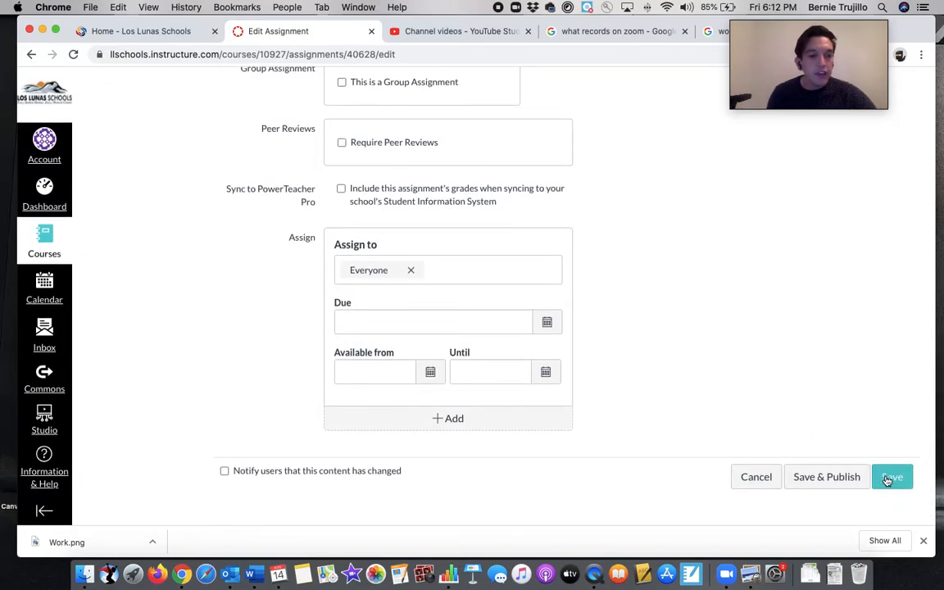
left_click(893, 483)
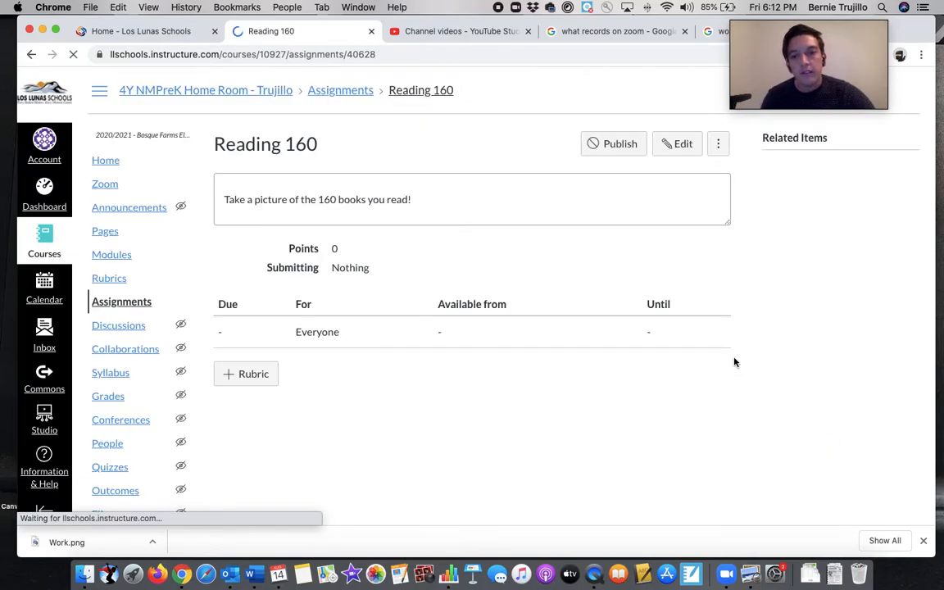
Step: Reopen the "Reading 160" assignment from the "Week of XXX" module for editing and set its due date to Aug 21
left_click(109, 257)
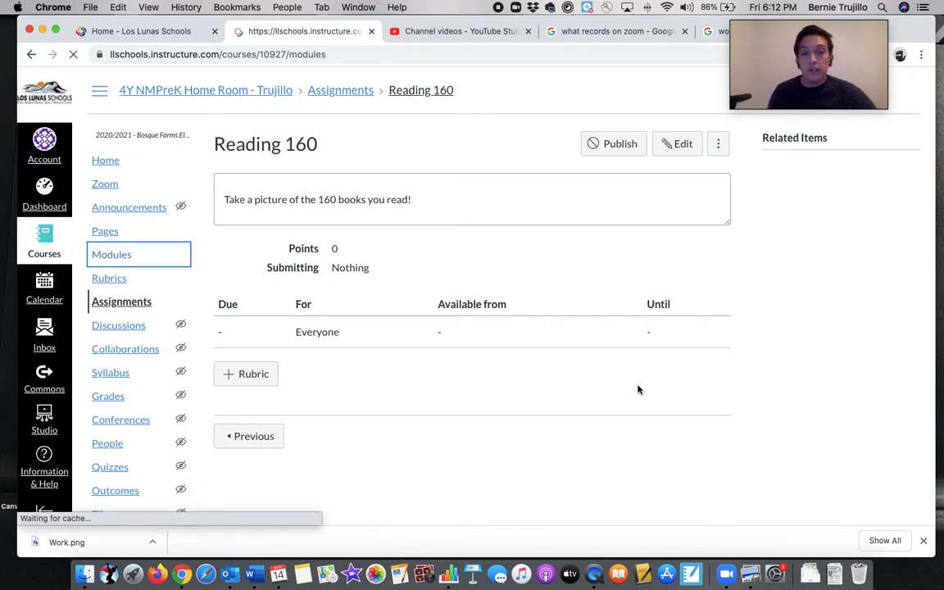
scroll(639, 388, "down", 5)
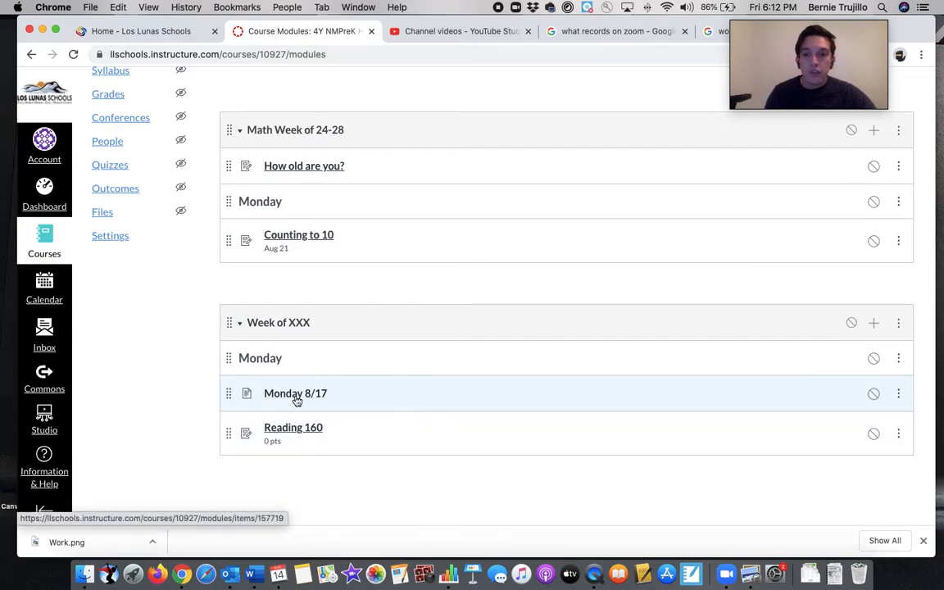
left_click(293, 429)
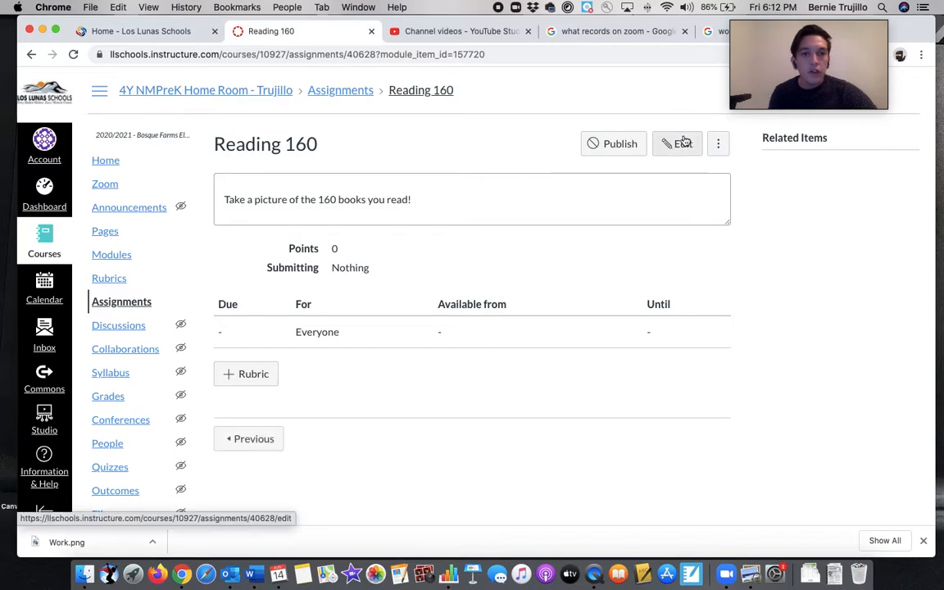
left_click(682, 144)
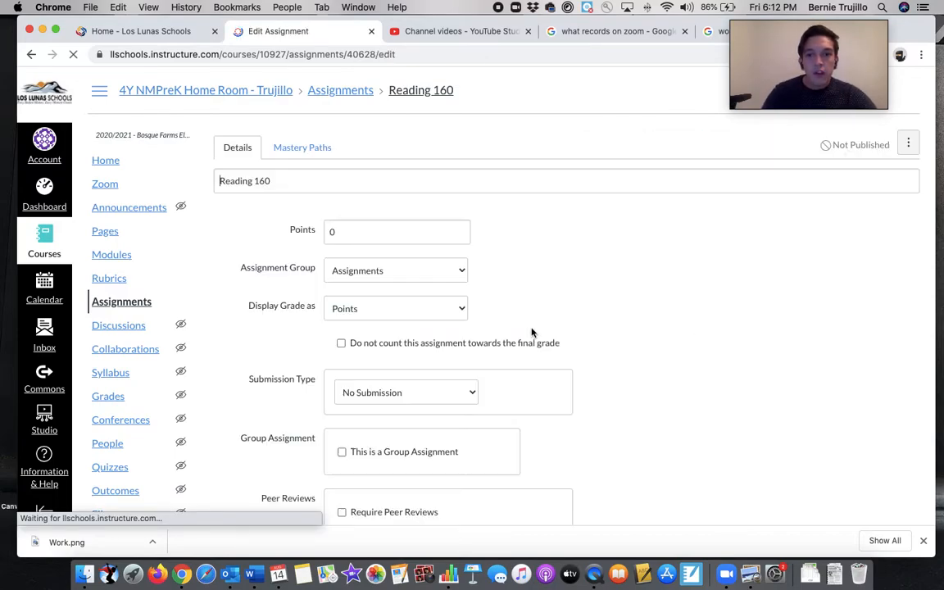
scroll(531, 332, "down", 10)
scroll(525, 447, "up", 5)
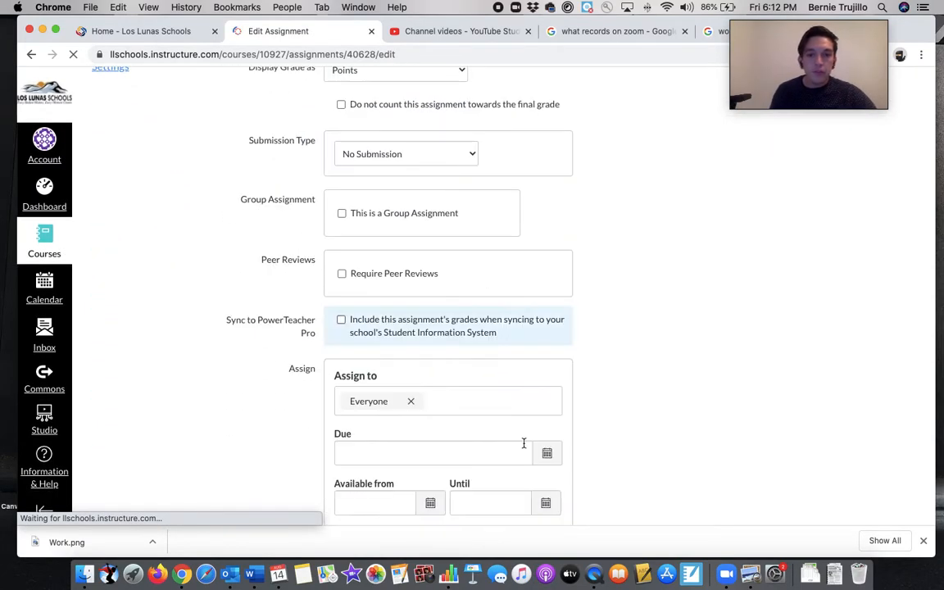
scroll(524, 447, "down", 3)
left_click(547, 322)
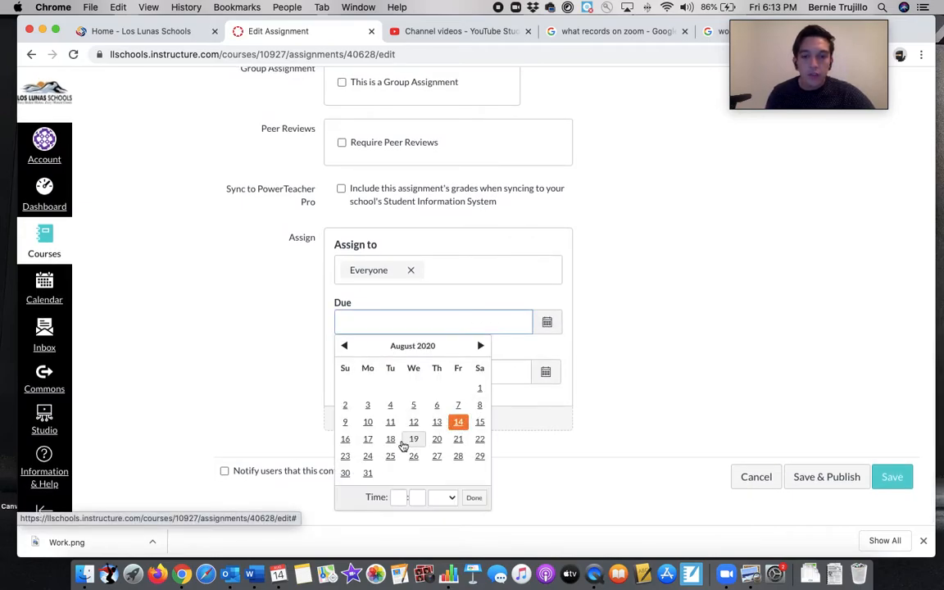
left_click(457, 440)
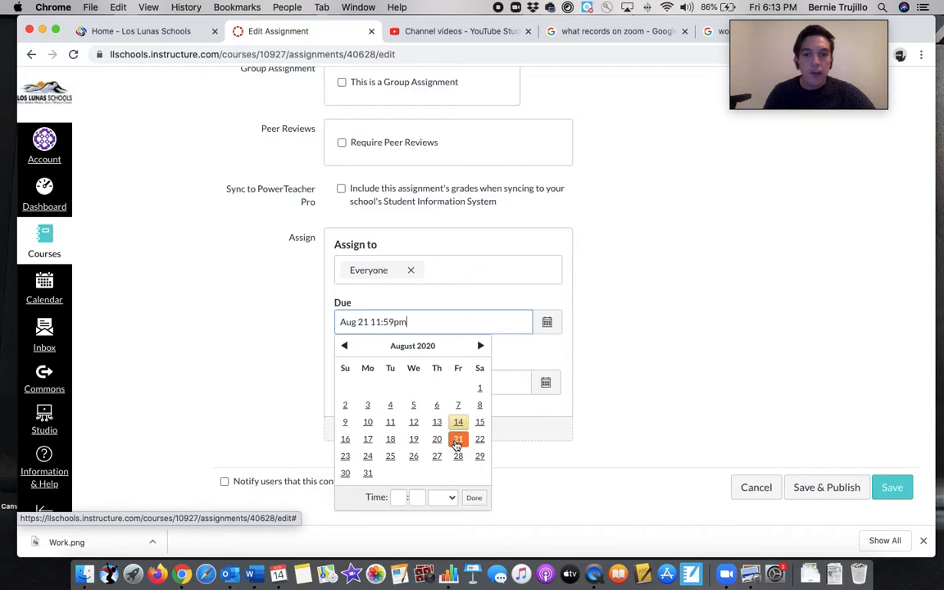
Step: Make the "Reading 160" assignment available from Aug 17 until Aug 21, save it, and return to the course modules
left_click(574, 386)
left_click(428, 383)
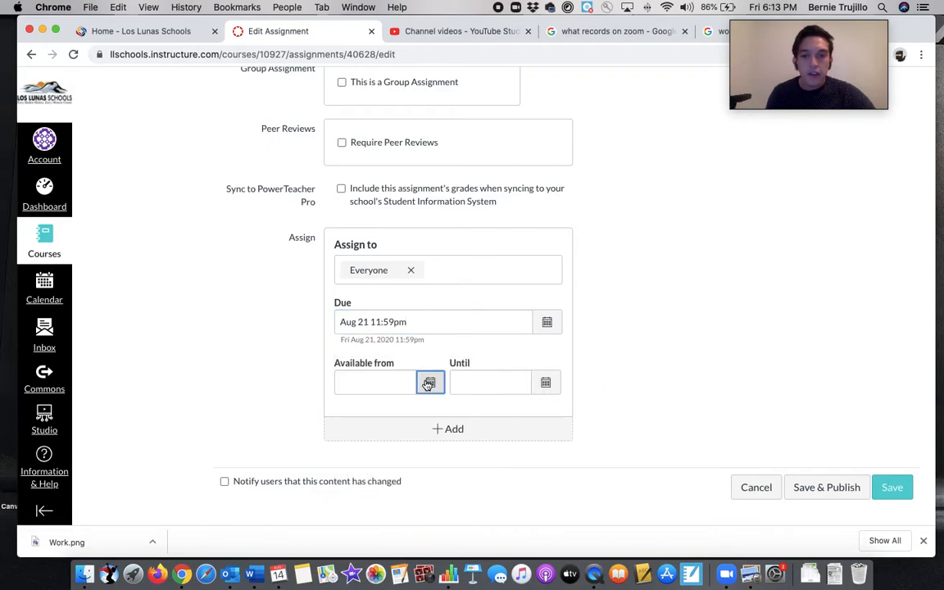
left_click(368, 298)
left_click(545, 383)
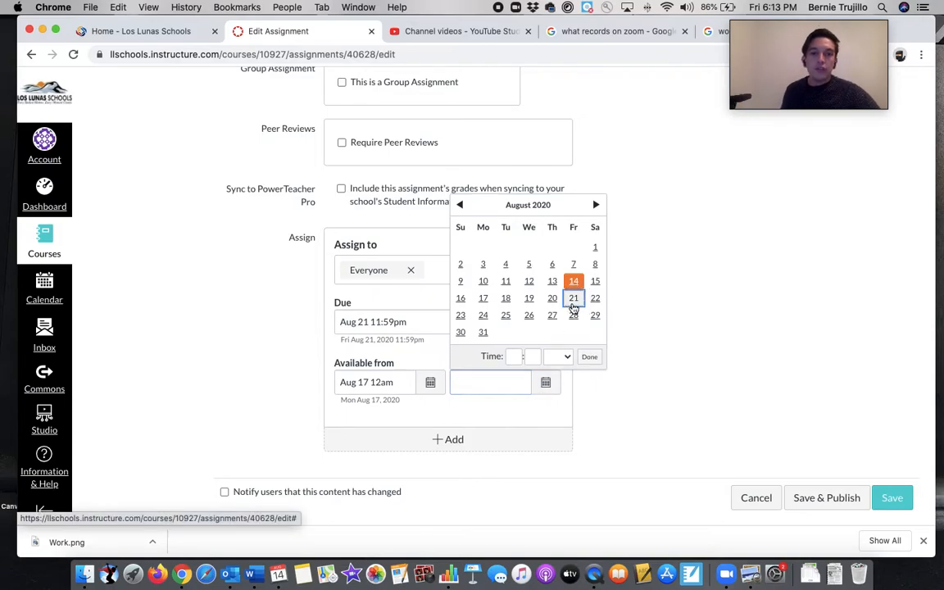
left_click(574, 299)
left_click(892, 498)
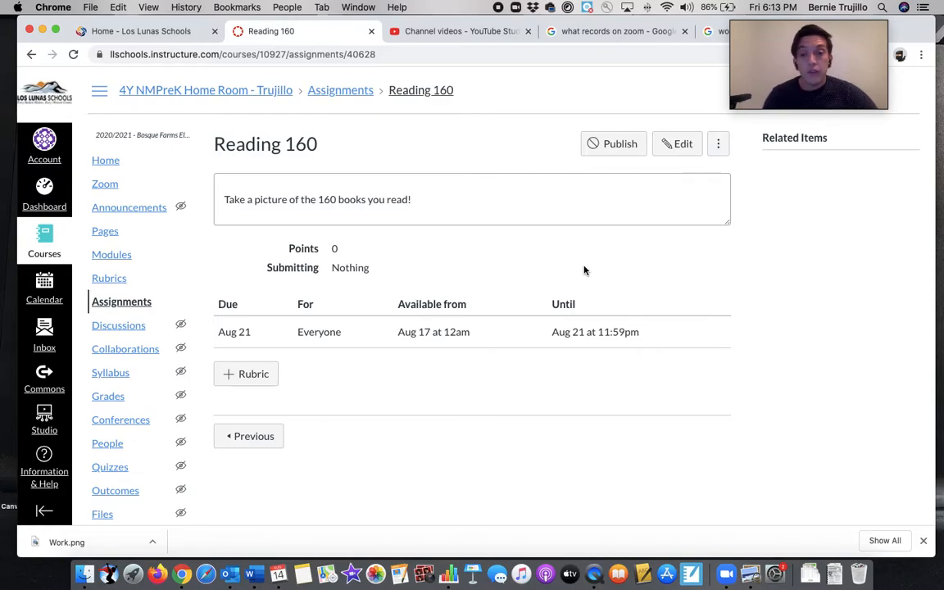
left_click(113, 256)
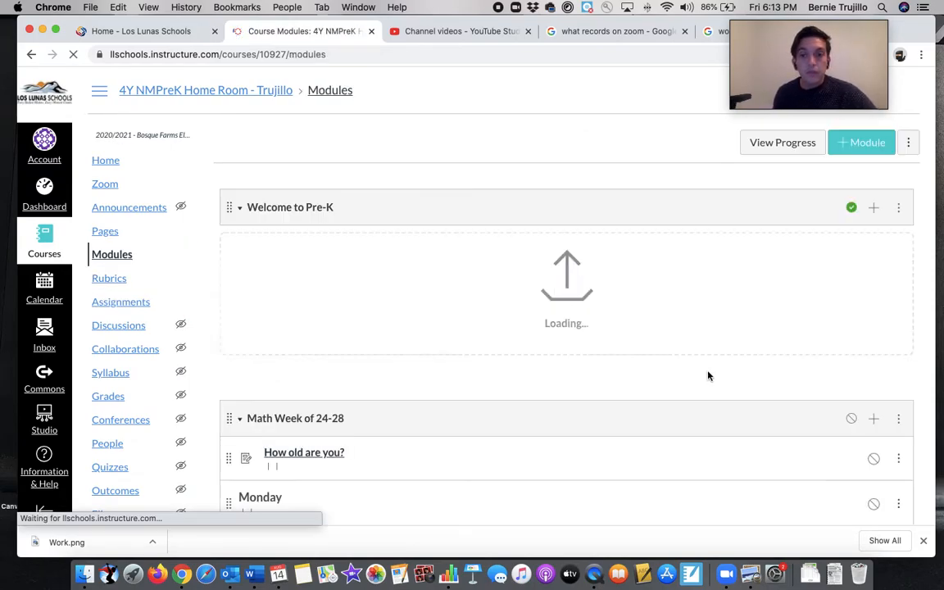
scroll(709, 376, "down", 5)
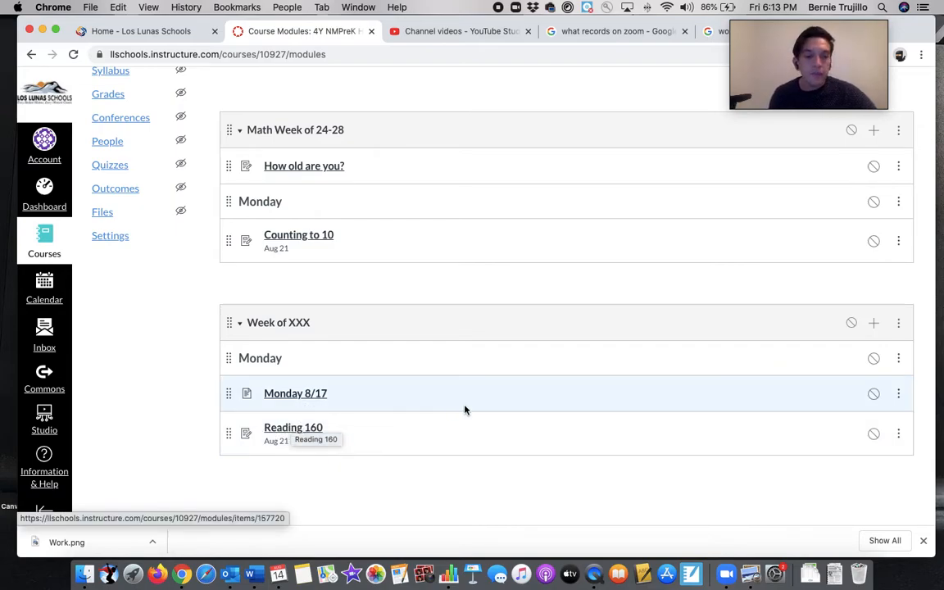
Step: Add a new quiz without a name to the "Week of XXX" module
left_click(873, 322)
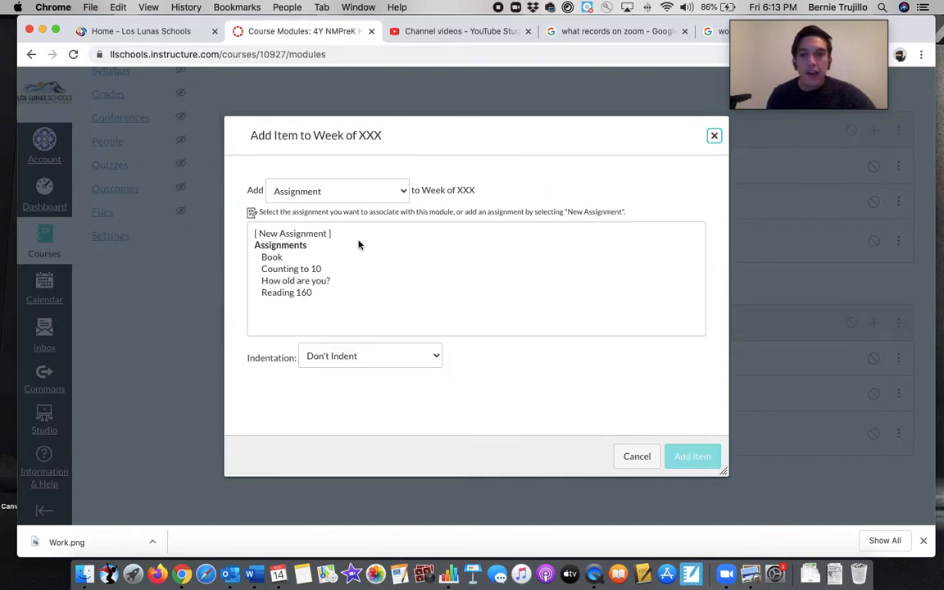
left_click(295, 188)
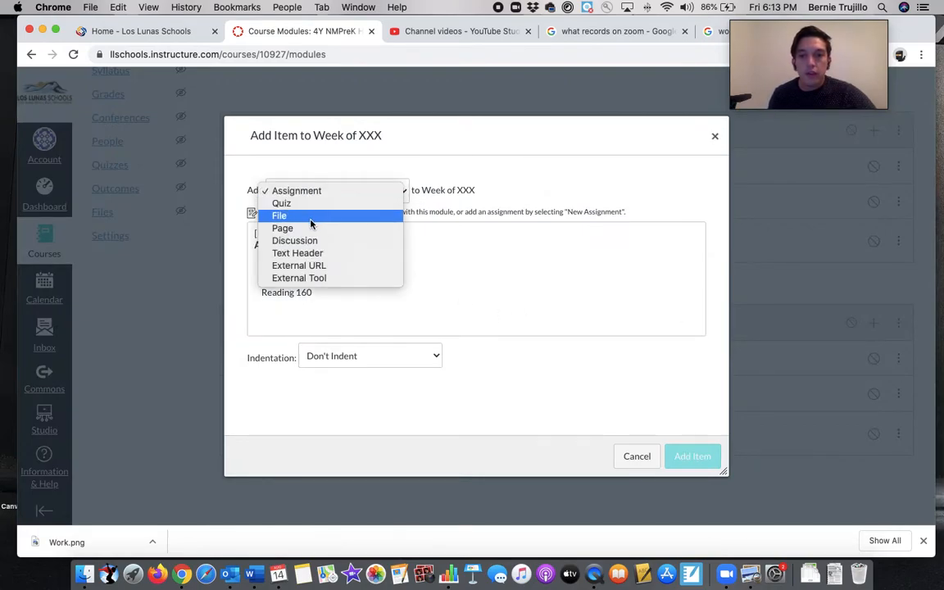
left_click(281, 203)
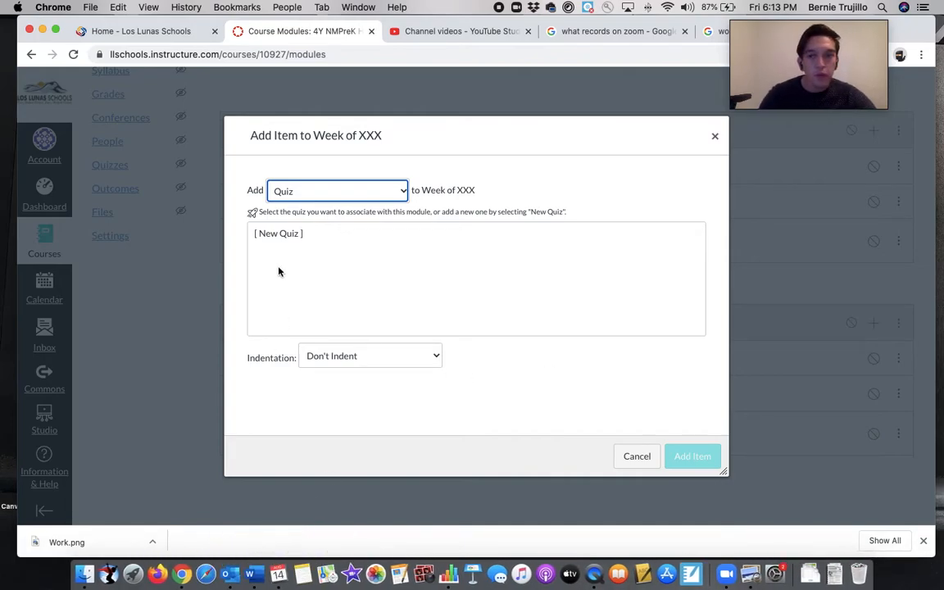
left_click(271, 236)
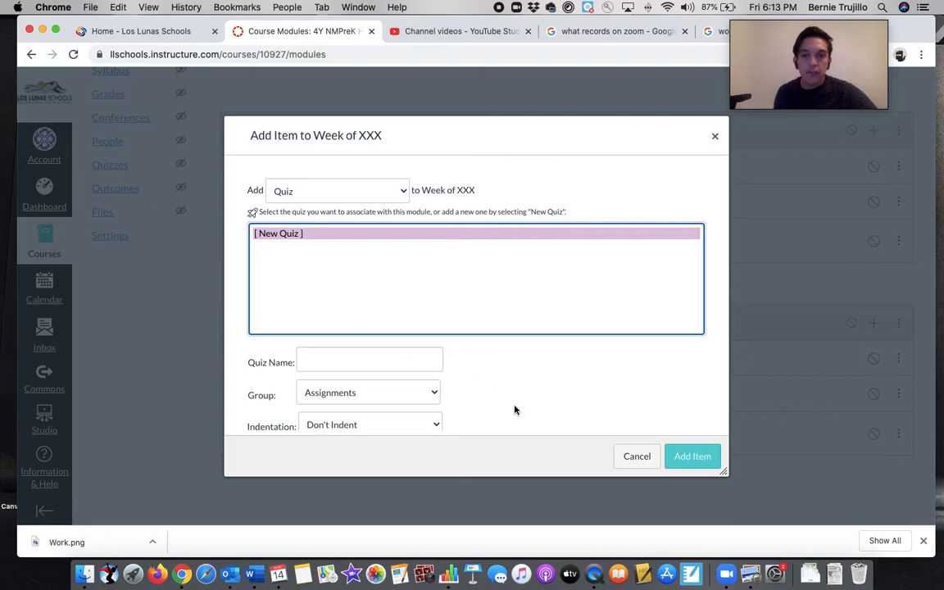
left_click(693, 456)
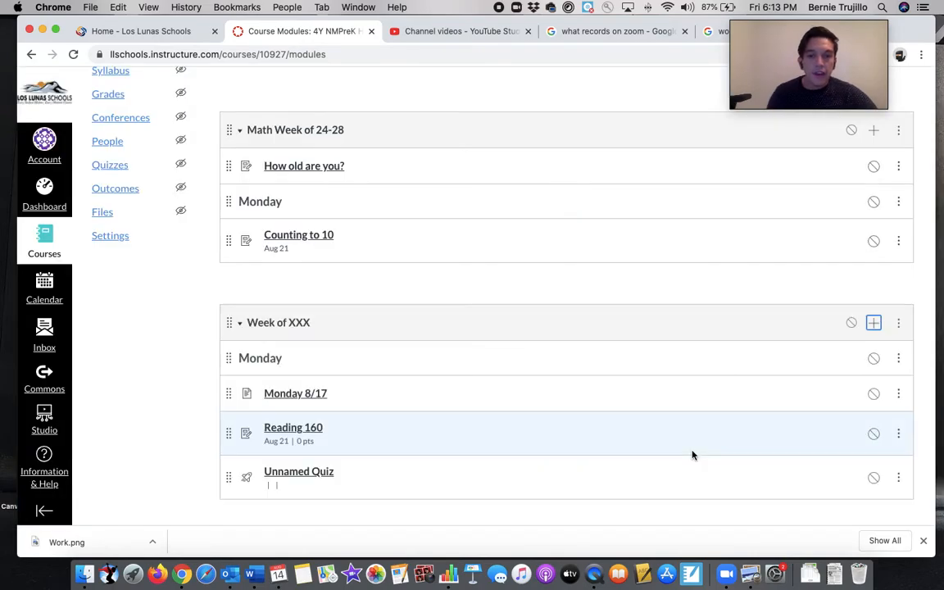
Step: Add the existing "Book" assignment to the "Week of XXX" module without indentation
scroll(691, 453, "down", 2)
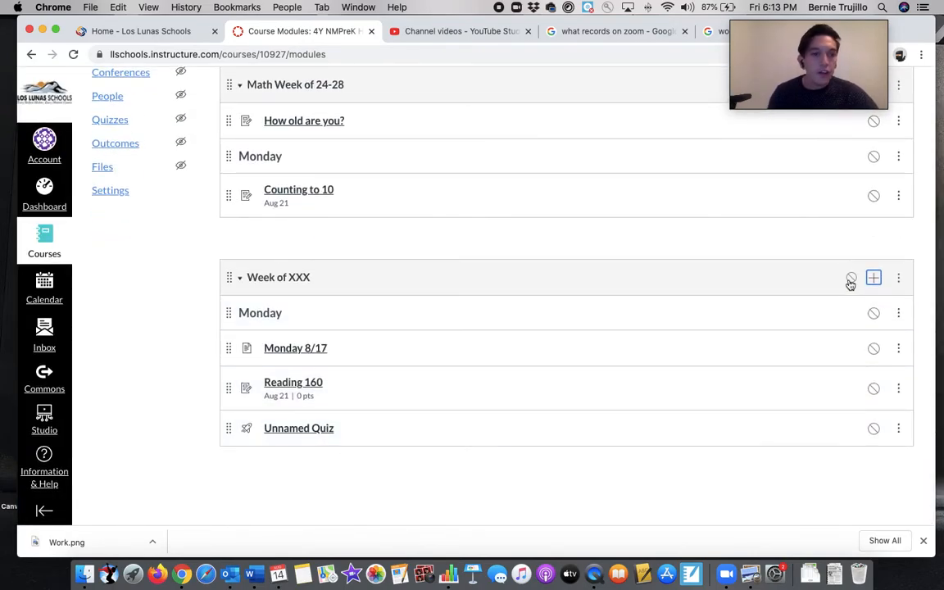
left_click(874, 277)
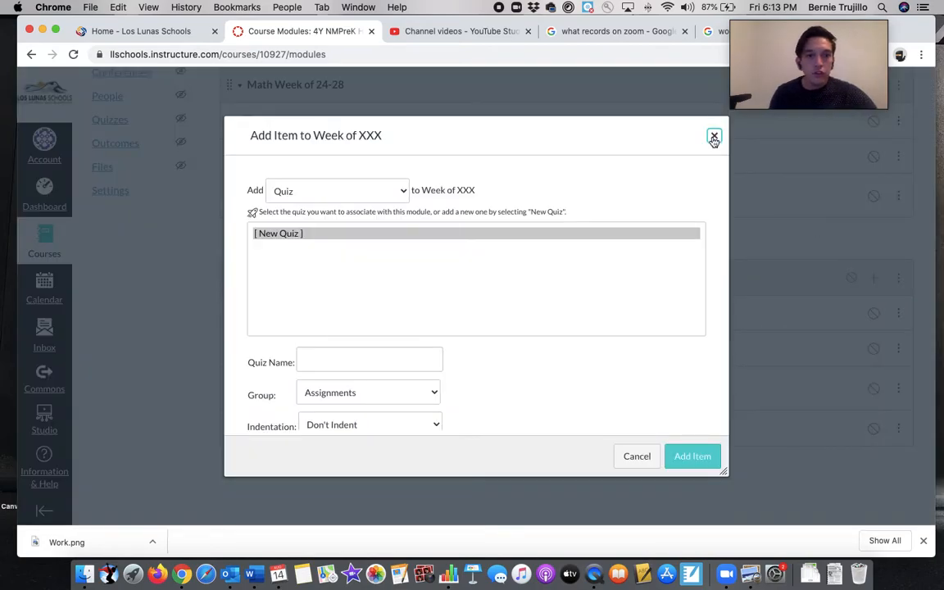
left_click(714, 135)
left_click(871, 278)
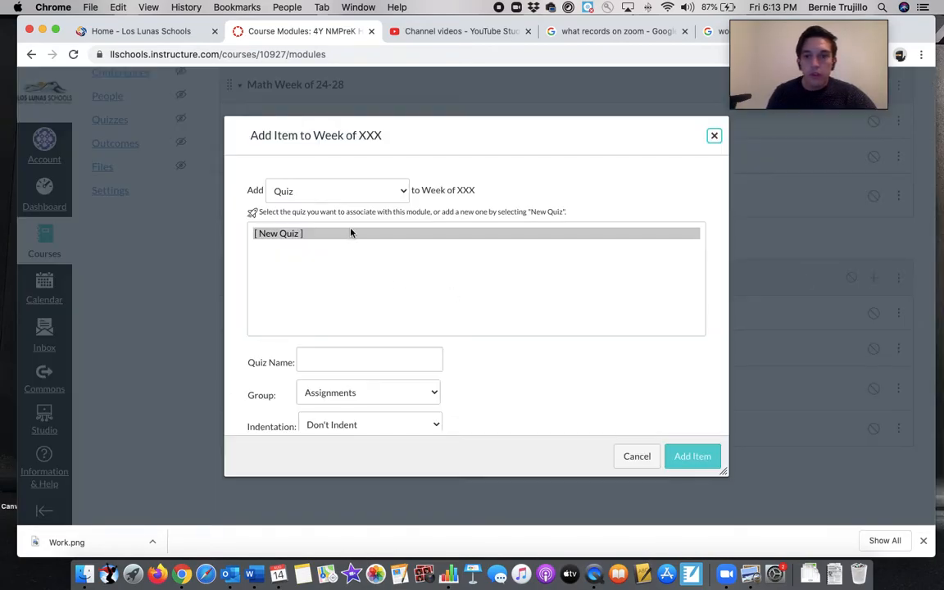
left_click(326, 192)
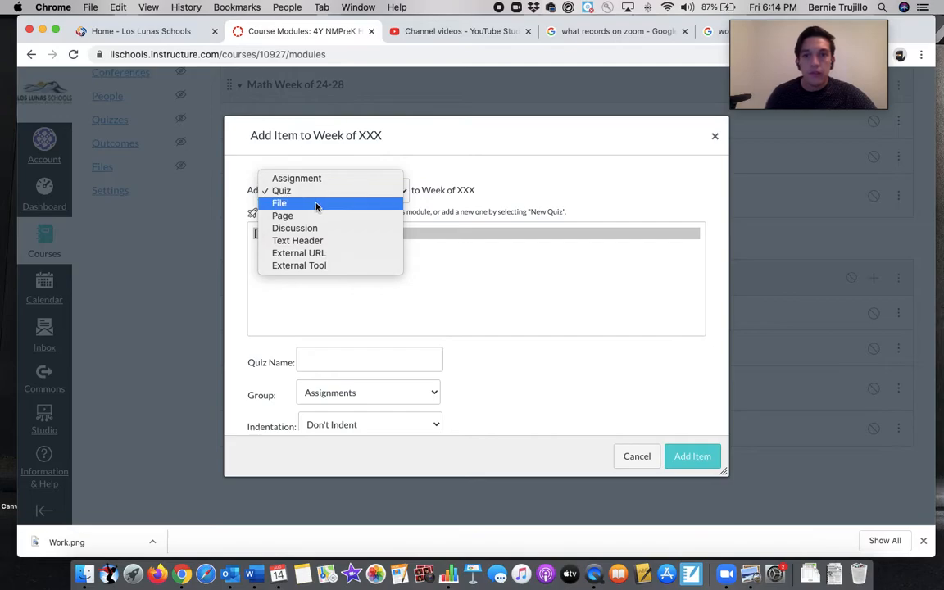
left_click(287, 178)
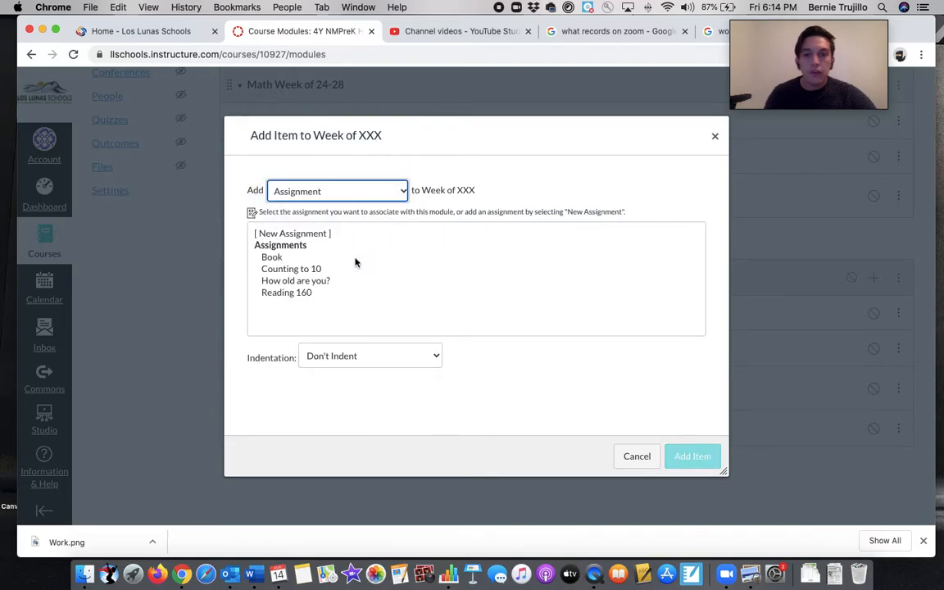
left_click(273, 257)
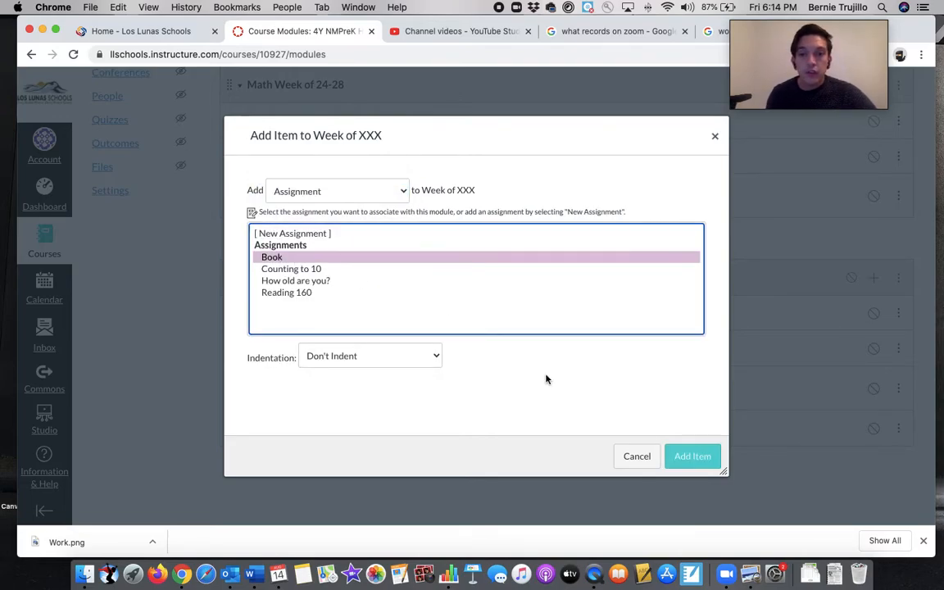
left_click(693, 457)
Step: Add a "Tuesday" text header to the end of the "Week of XXX" module
scroll(582, 433, "down", 2)
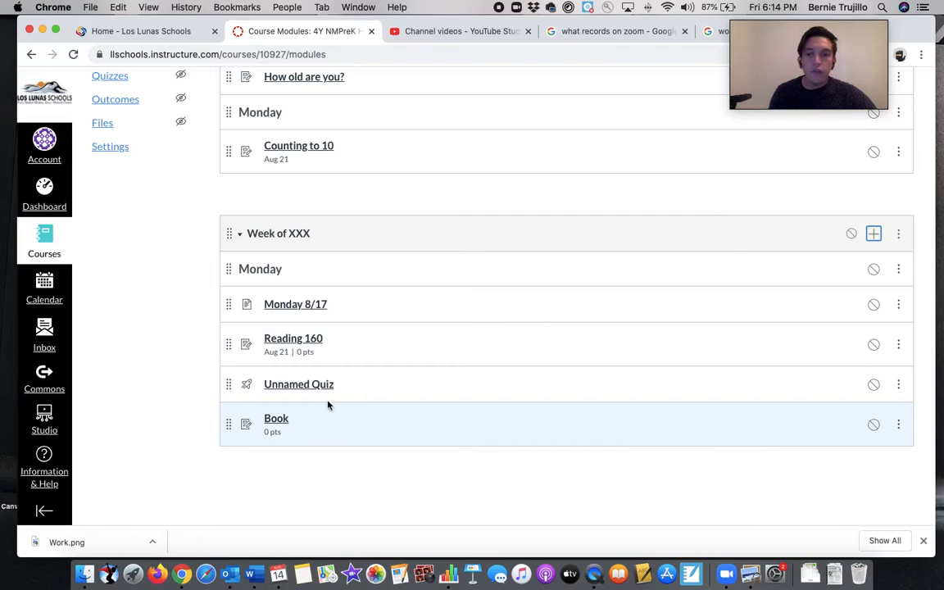
left_click(874, 233)
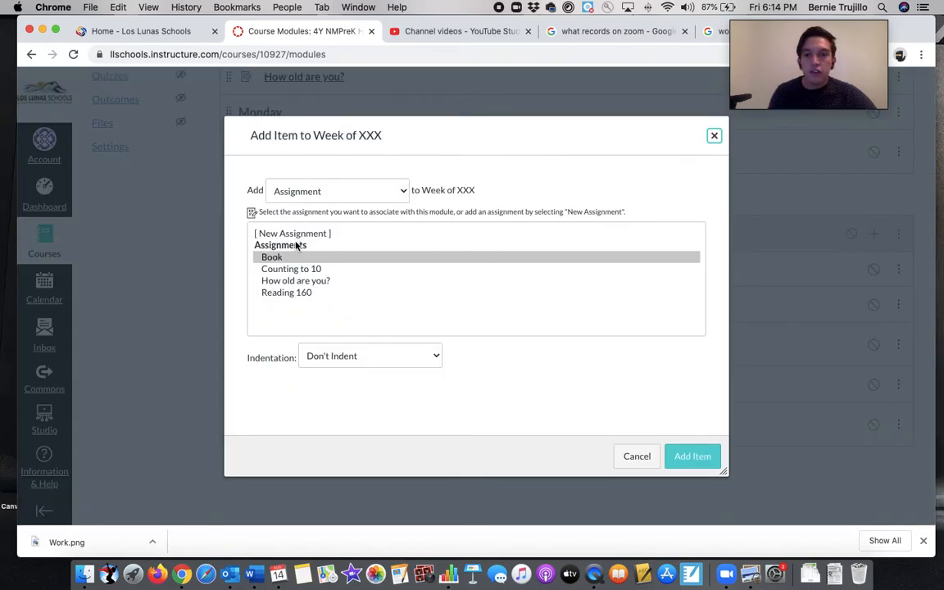
left_click(308, 194)
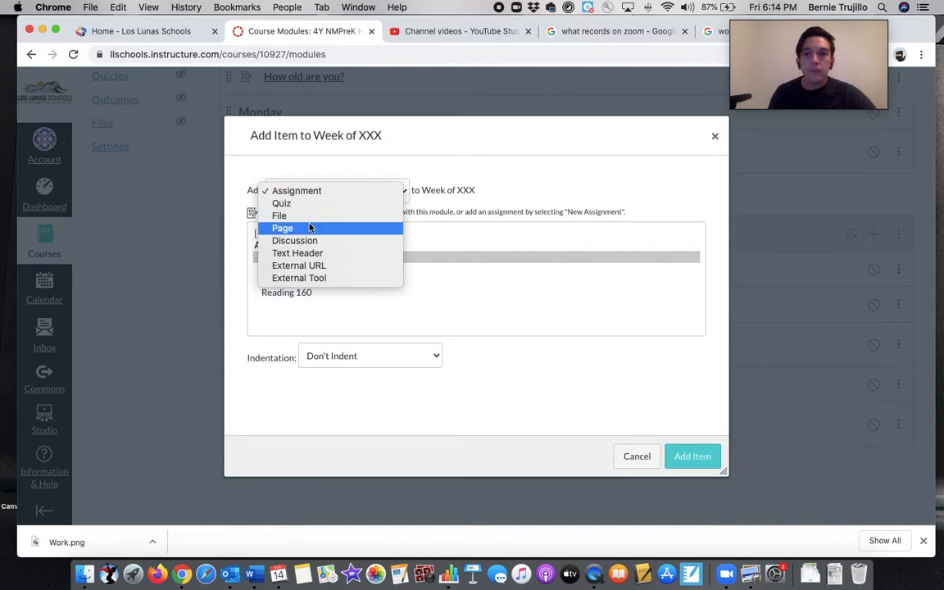
left_click(309, 254)
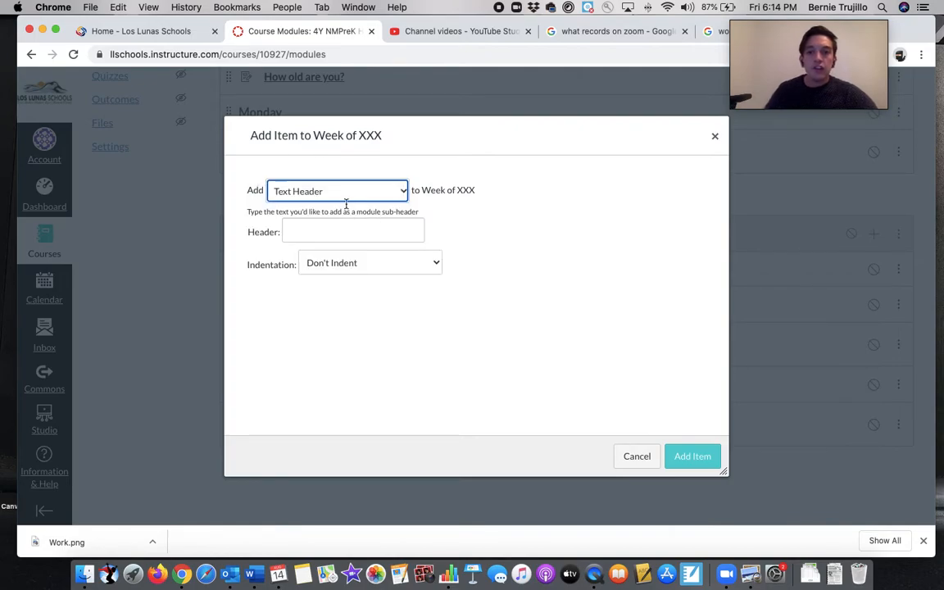
left_click(341, 232)
type("T")
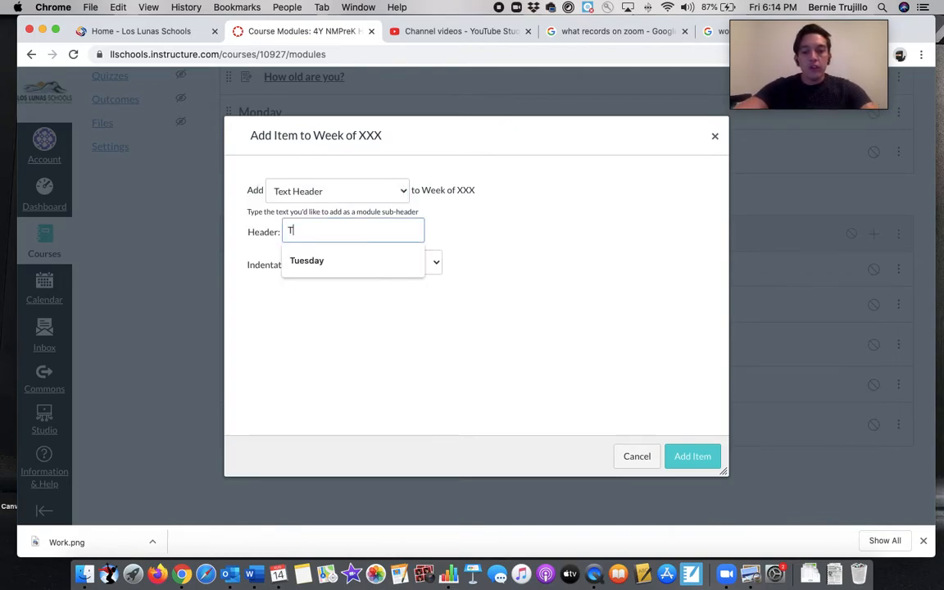
left_click(358, 260)
left_click(691, 455)
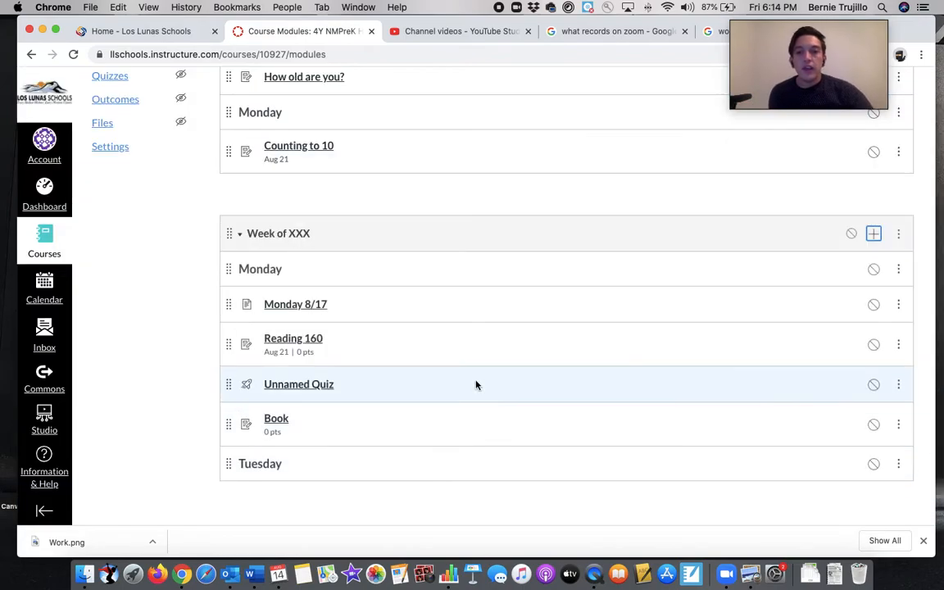
Step: Examine the management options offered for the "Monday 8/17" page and for the whole "Week of XXX" module
scroll(476, 385, "down", 1)
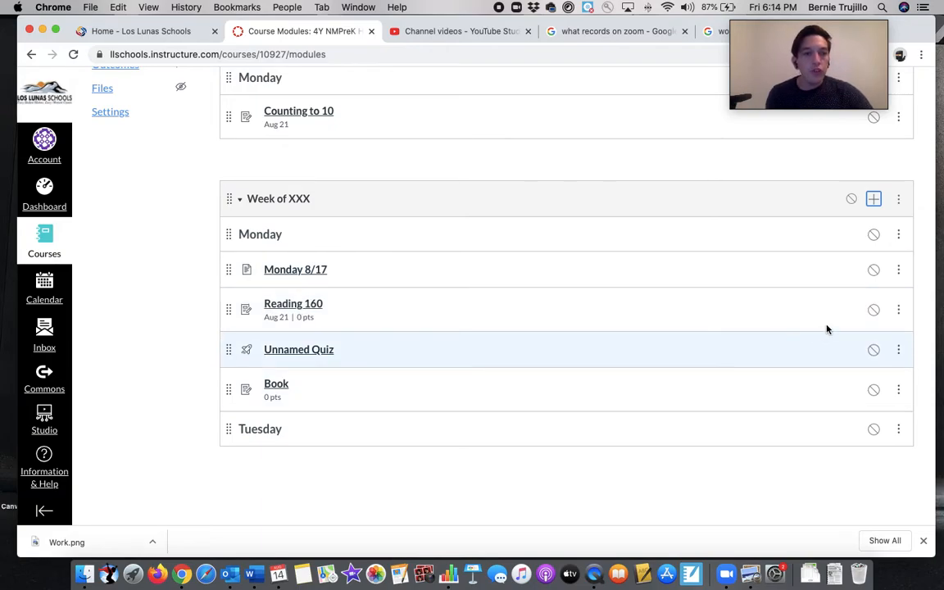
scroll(871, 262, "up", 1)
scroll(870, 262, "down", 1)
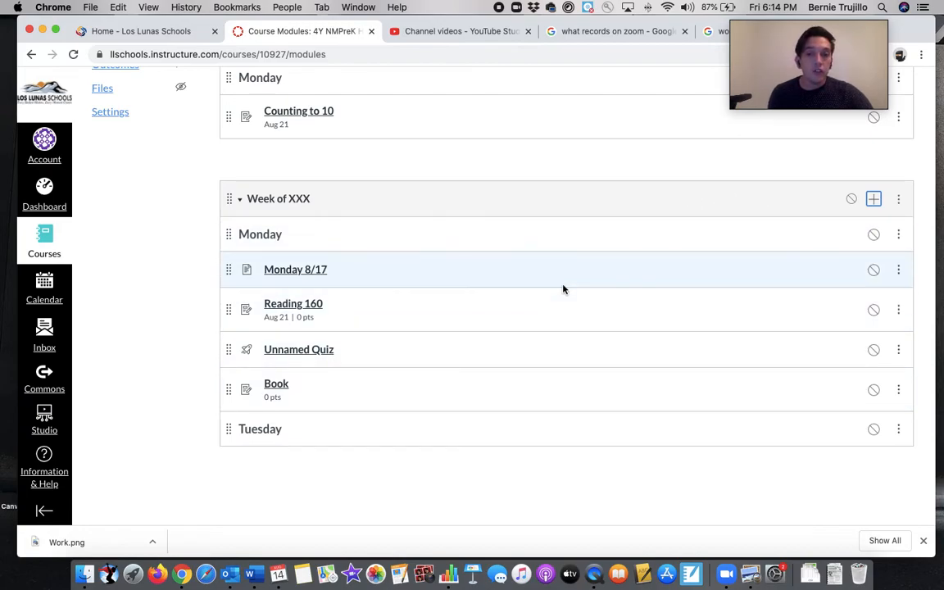
left_click(899, 271)
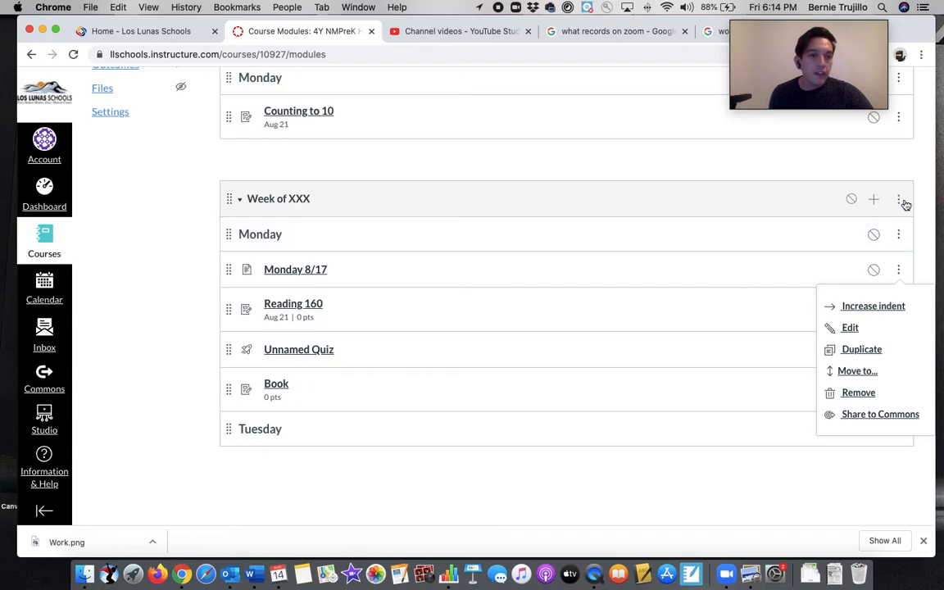
left_click(901, 201)
left_click(901, 200)
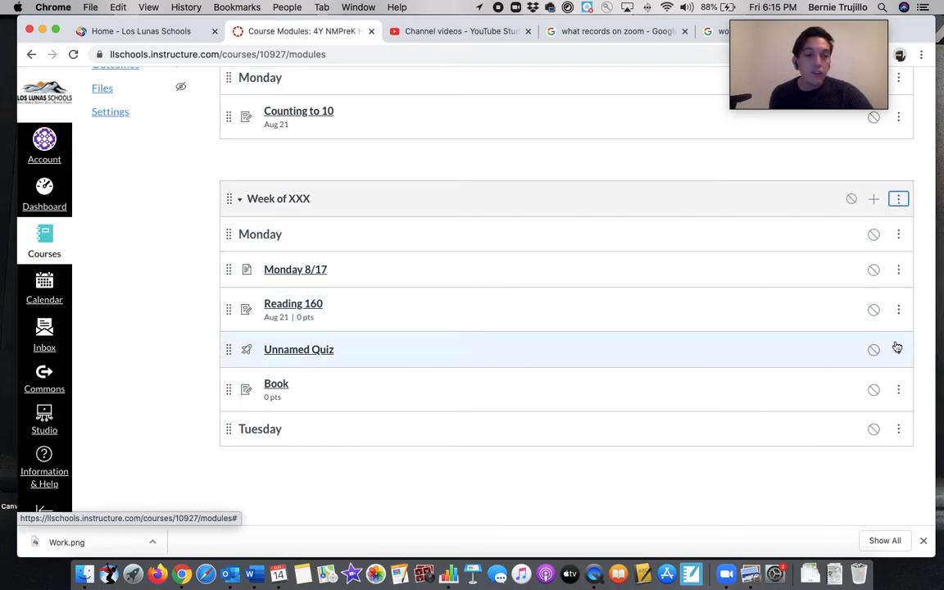
left_click(898, 198)
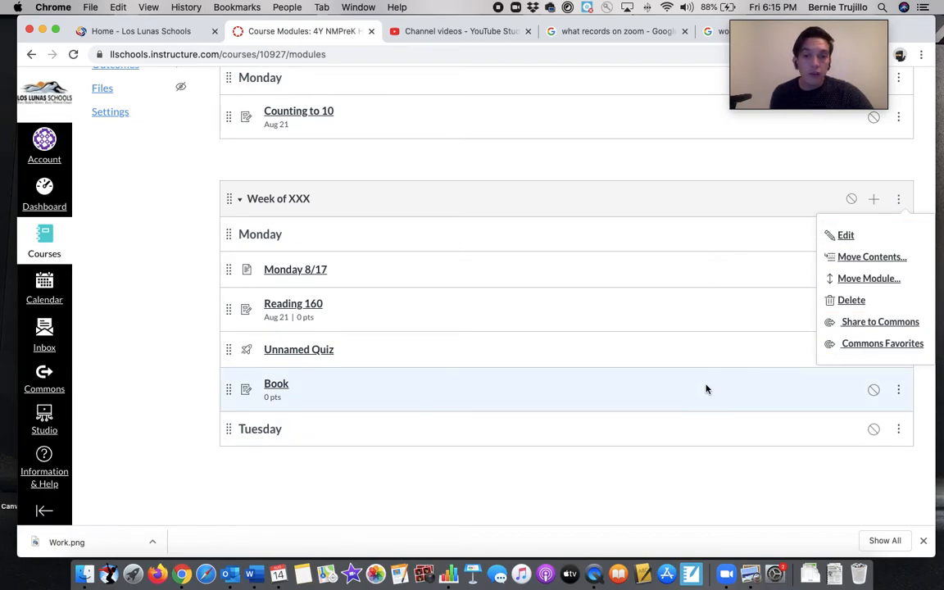
left_click(696, 380)
Step: Remove the unnamed quiz from the "Week of XXX" module
left_click(899, 350)
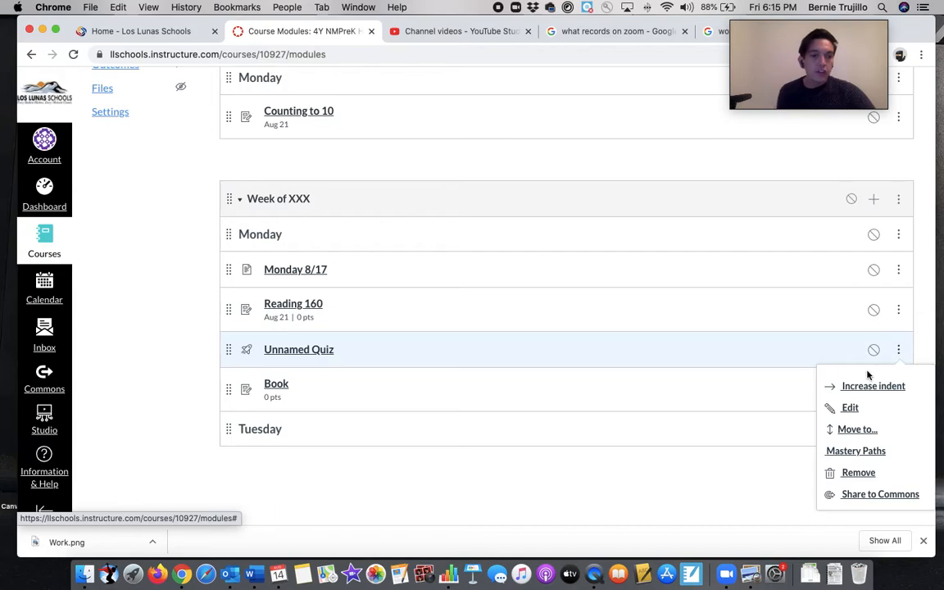
left_click(852, 470)
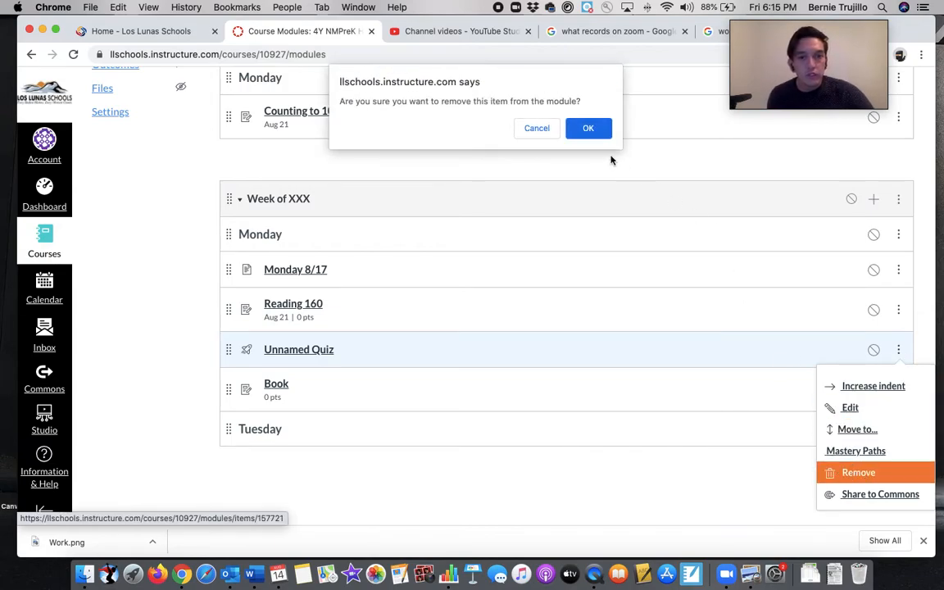
left_click(585, 129)
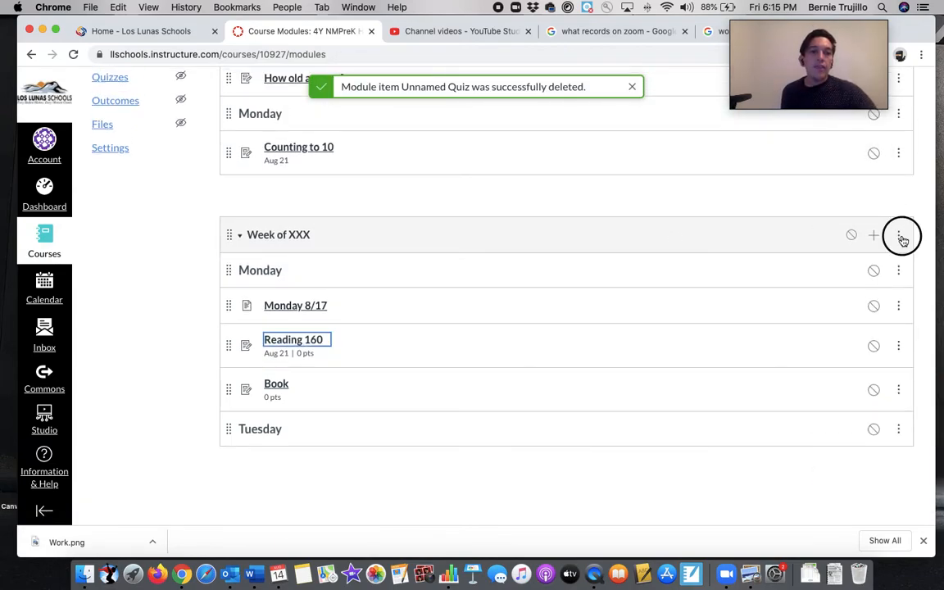
Step: Duplicate the whole "Week of XXX" module with its contents
left_click(899, 236)
left_click(857, 360)
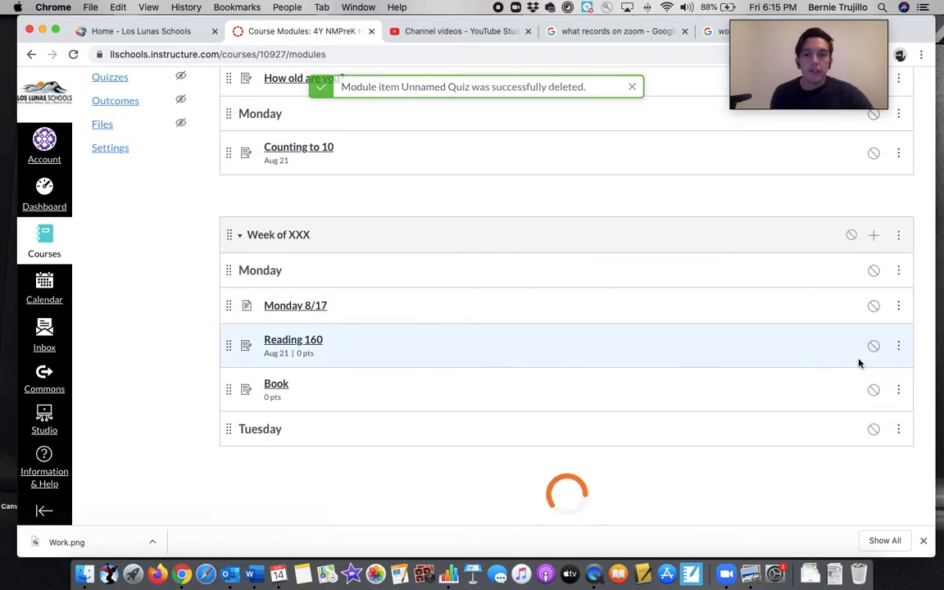
scroll(620, 327, "down", 3)
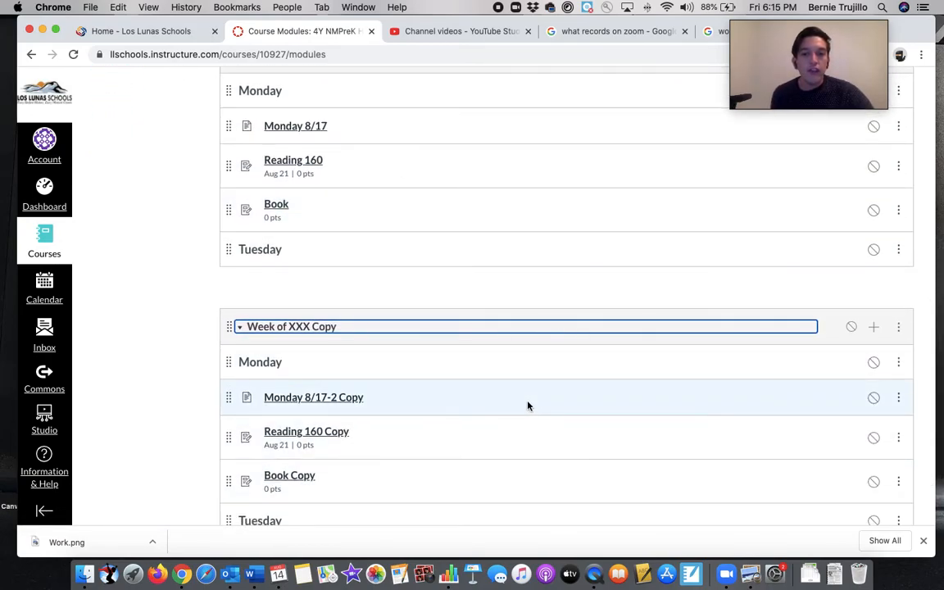
Step: Remove the "Reading 160 Copy" assignment from the "Week of XXX Copy" module
left_click(898, 439)
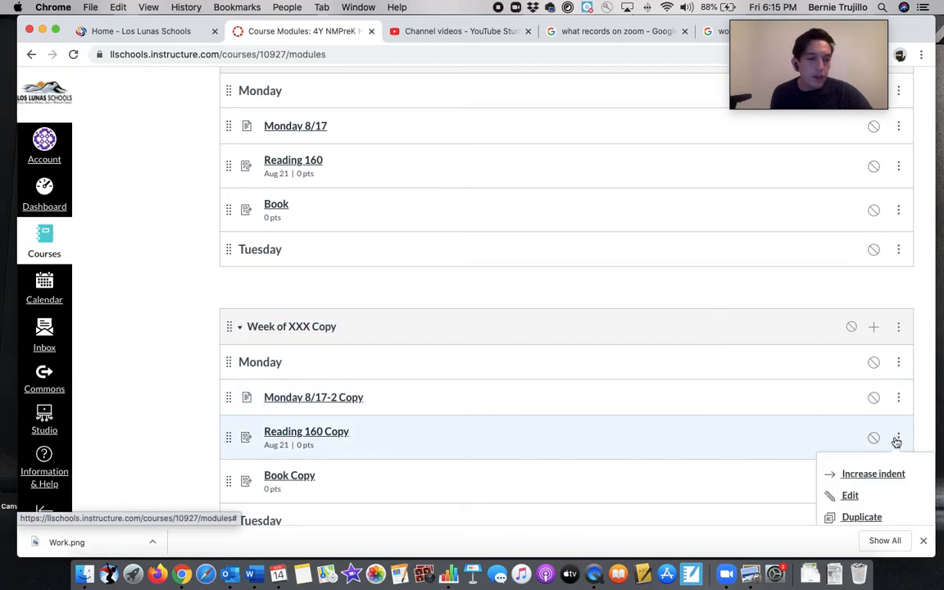
scroll(896, 442, "down", 2)
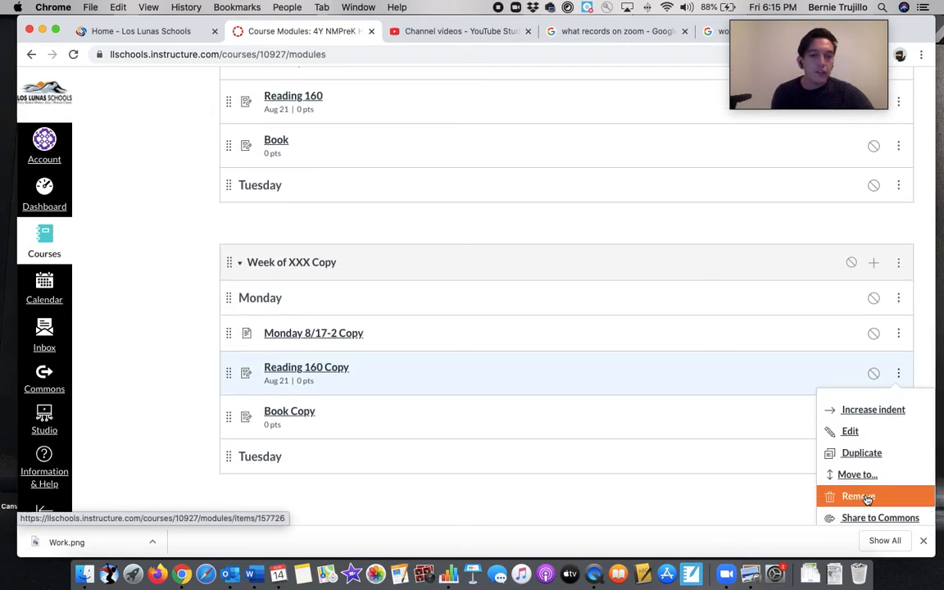
left_click(867, 496)
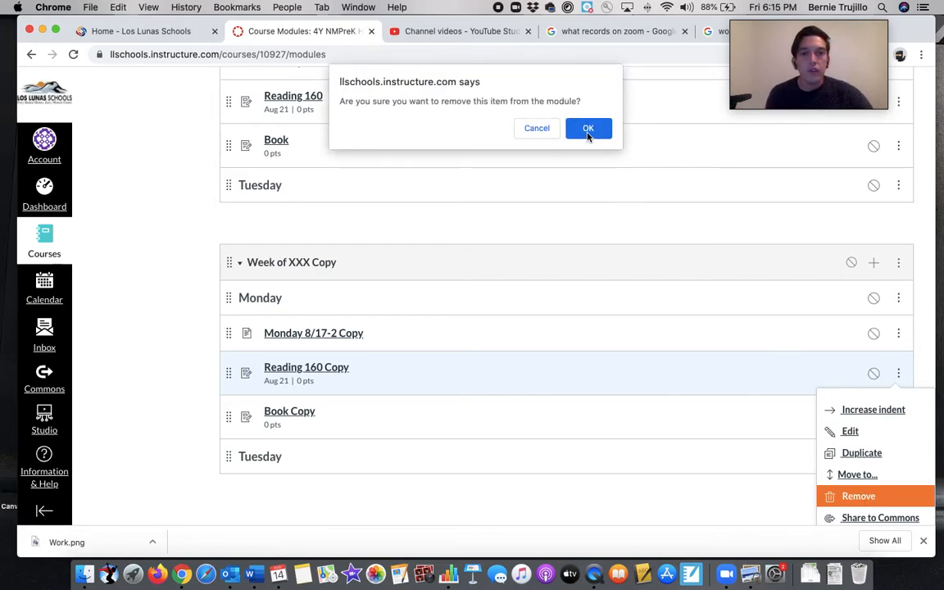
left_click(587, 129)
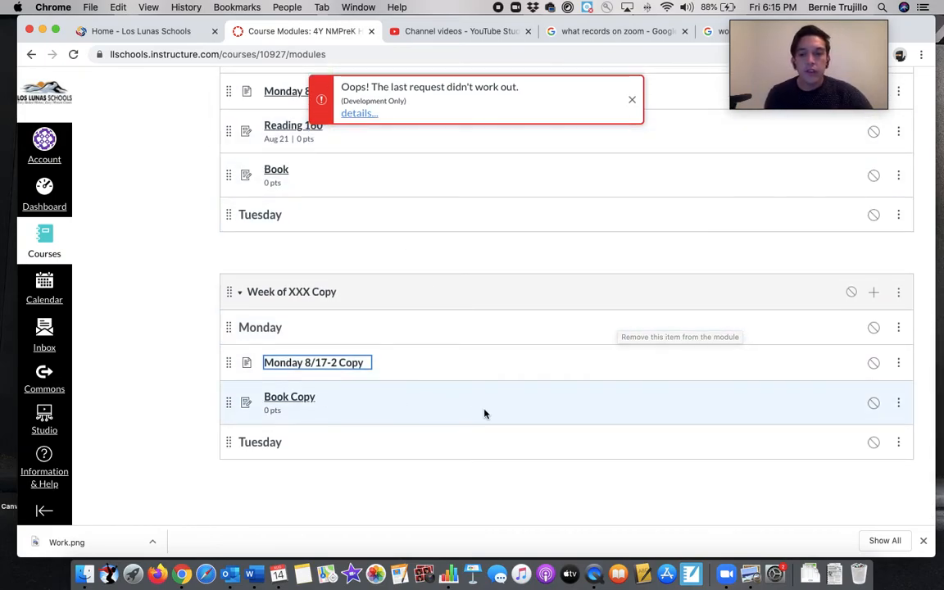
Step: Open the course home page for editing and enlarge the content editing area
scroll(484, 414, "up", 15)
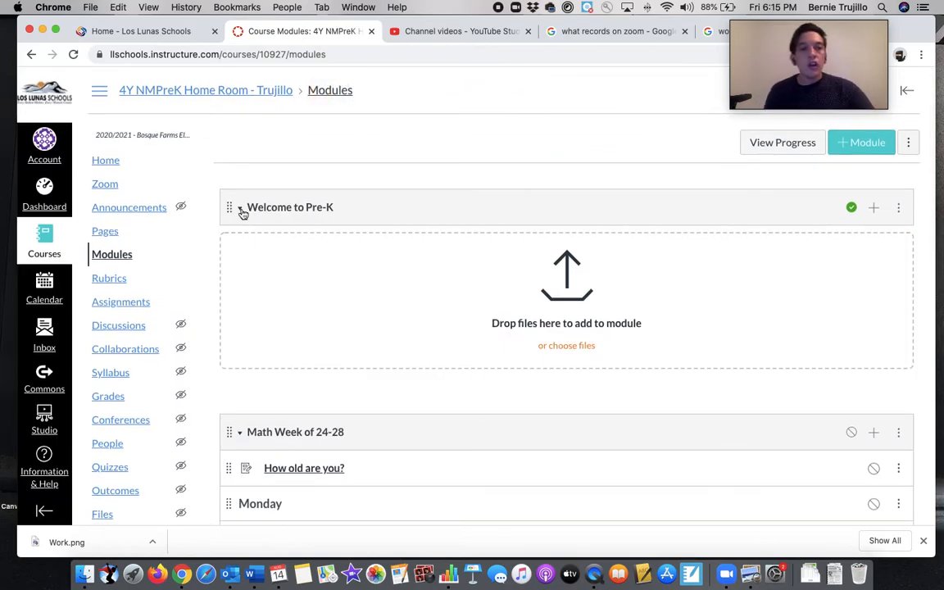
left_click(105, 160)
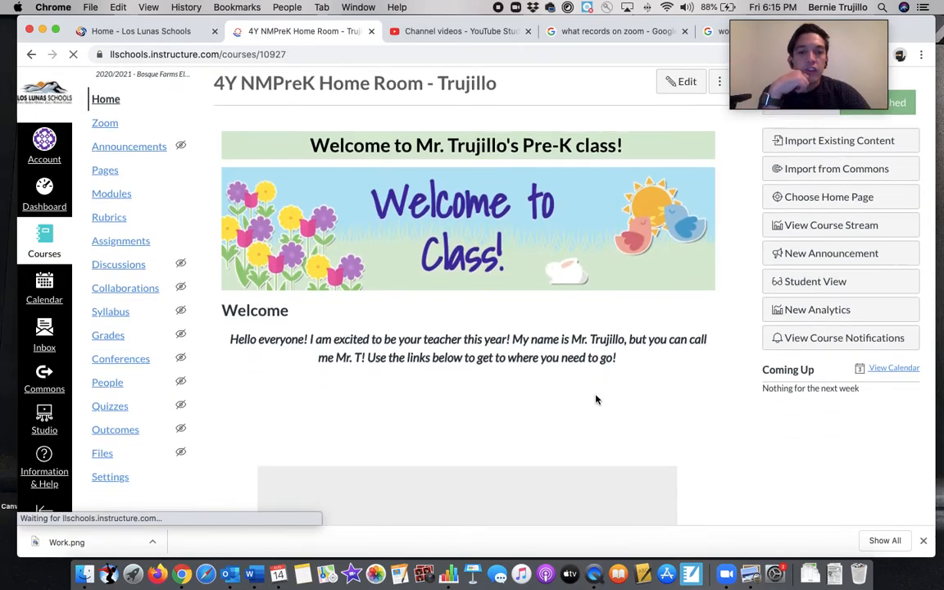
scroll(596, 399, "down", 1)
scroll(596, 399, "down", 3)
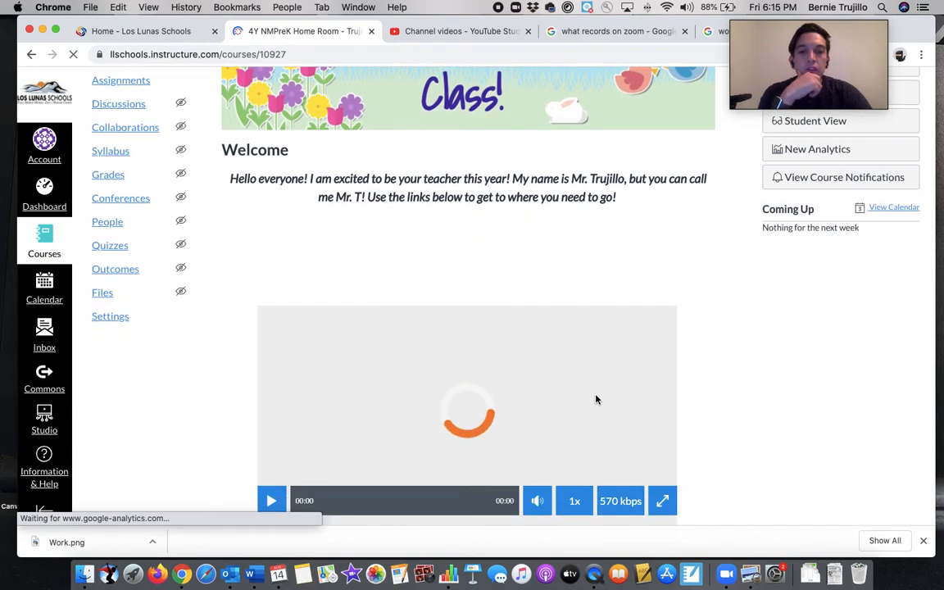
scroll(595, 399, "down", 4)
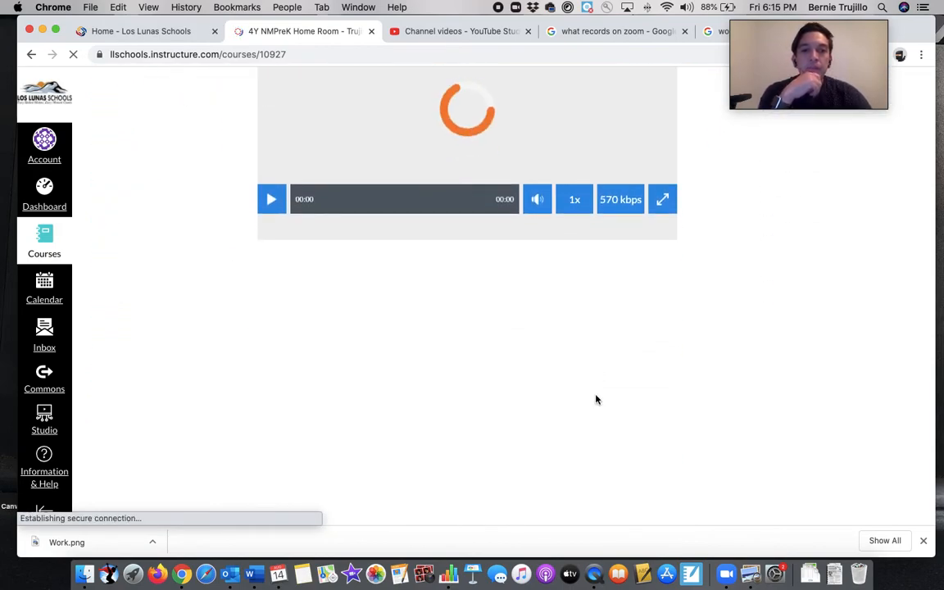
scroll(595, 399, "up", 8)
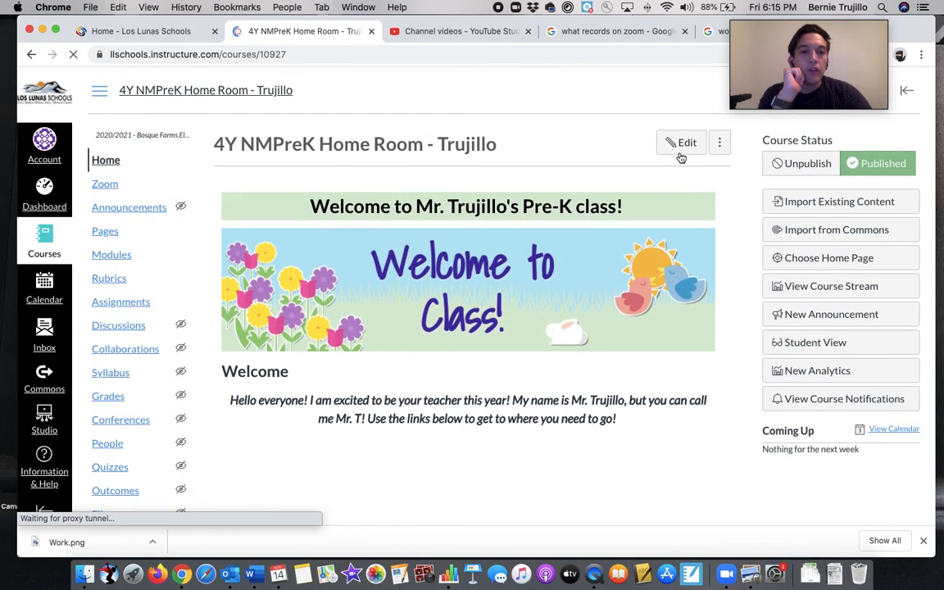
left_click(682, 144)
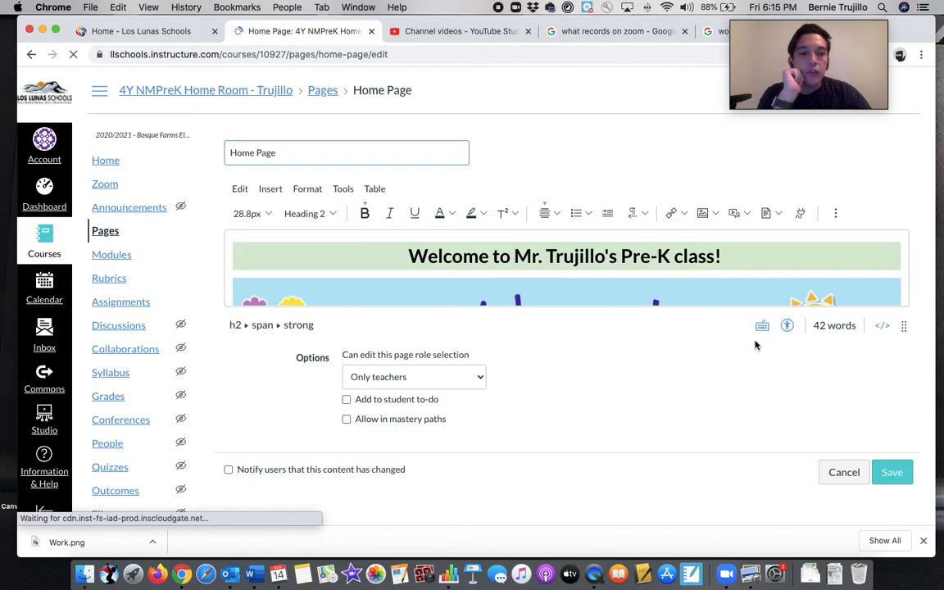
scroll(748, 265, "down", 5)
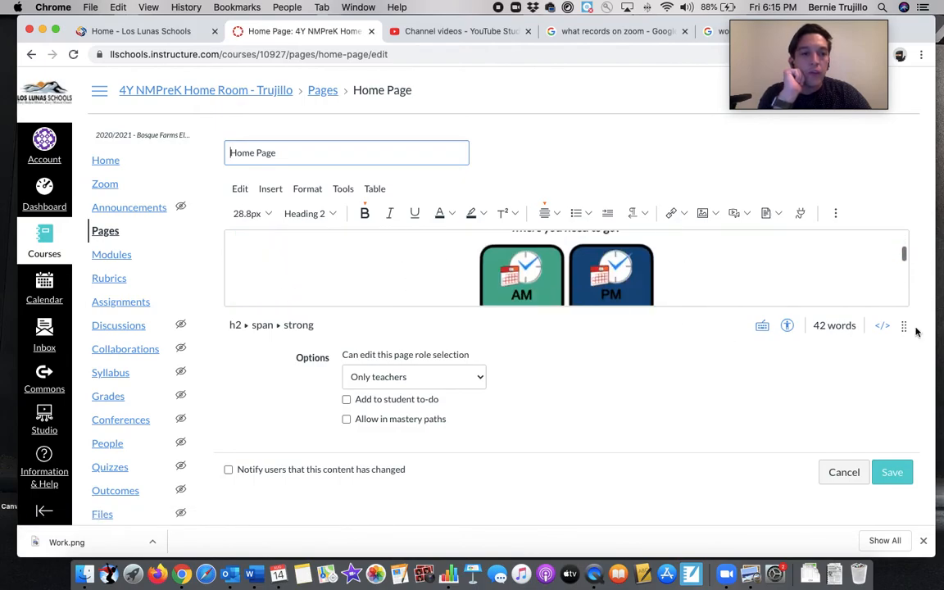
left_click_drag(903, 326, 904, 485)
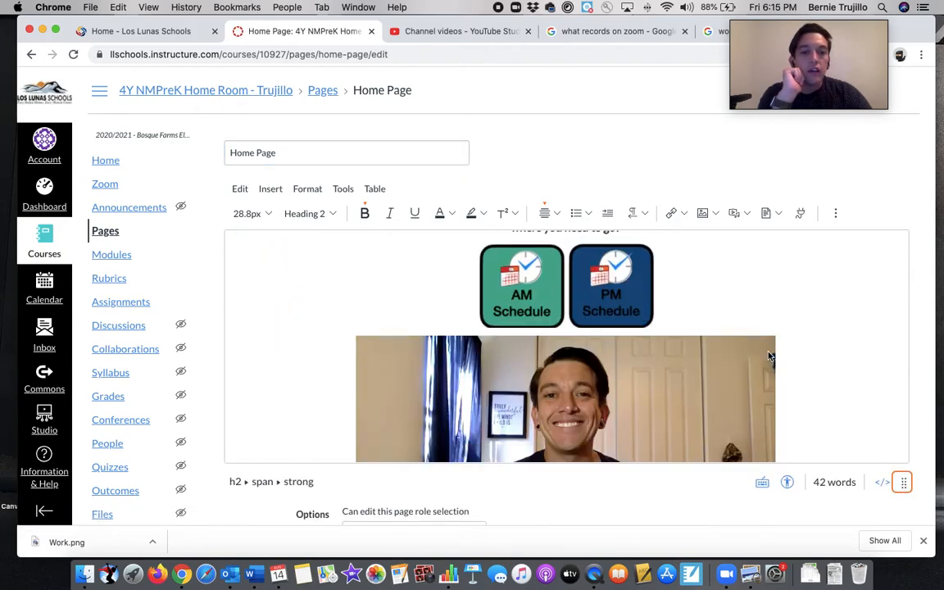
scroll(769, 355, "down", 10)
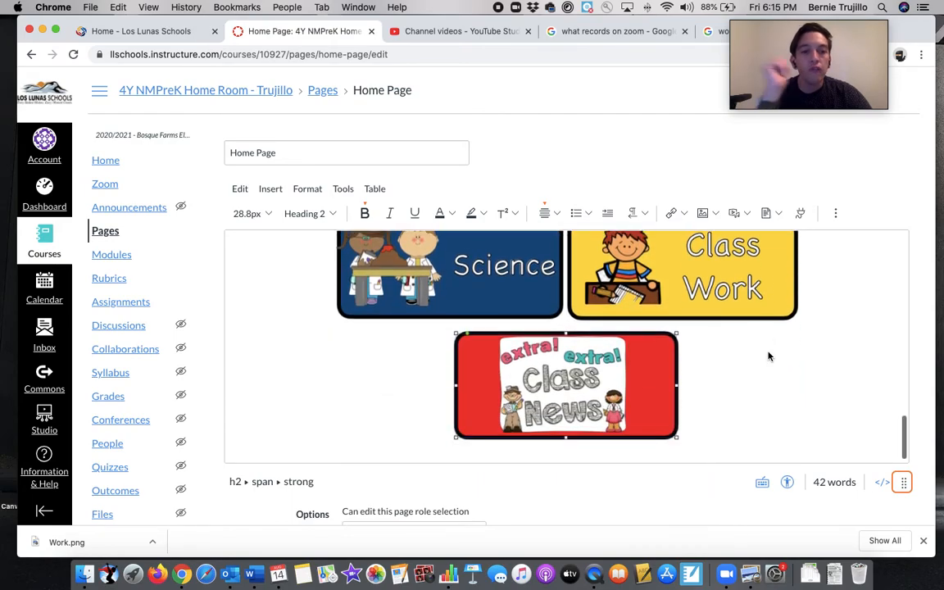
Step: Link the "Class Work" button image on the home page to the "Week of XXX" course module
left_click(726, 289)
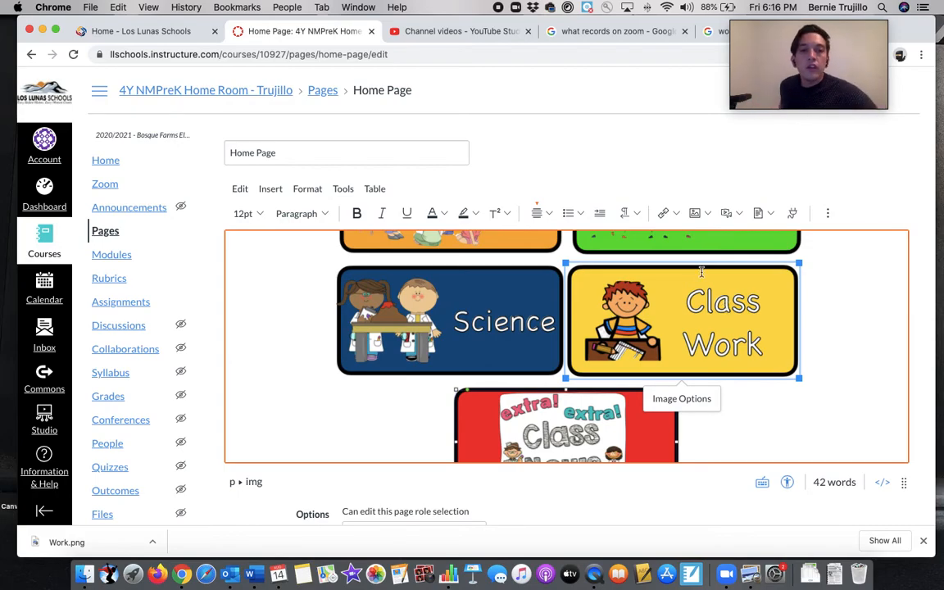
left_click(665, 214)
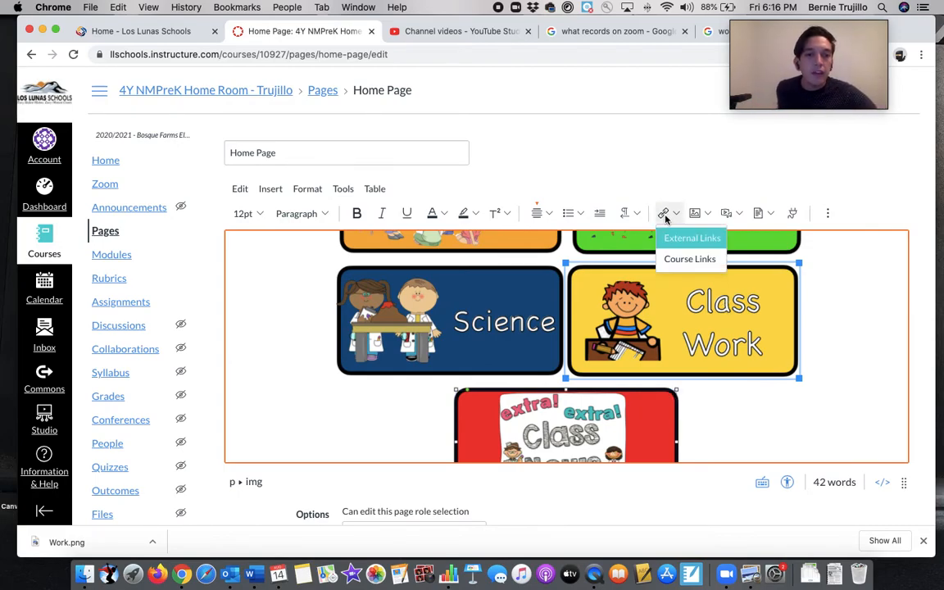
left_click(689, 259)
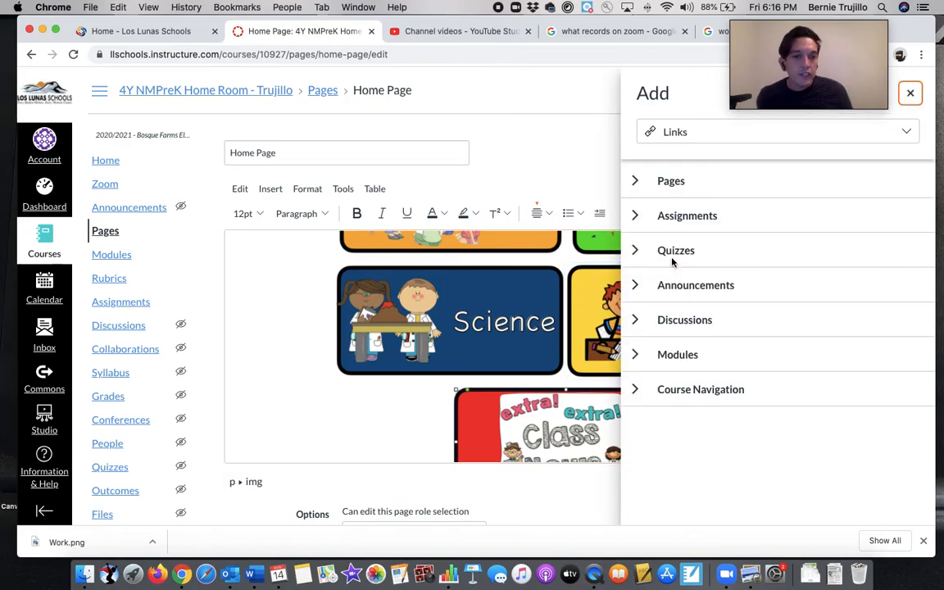
left_click(636, 354)
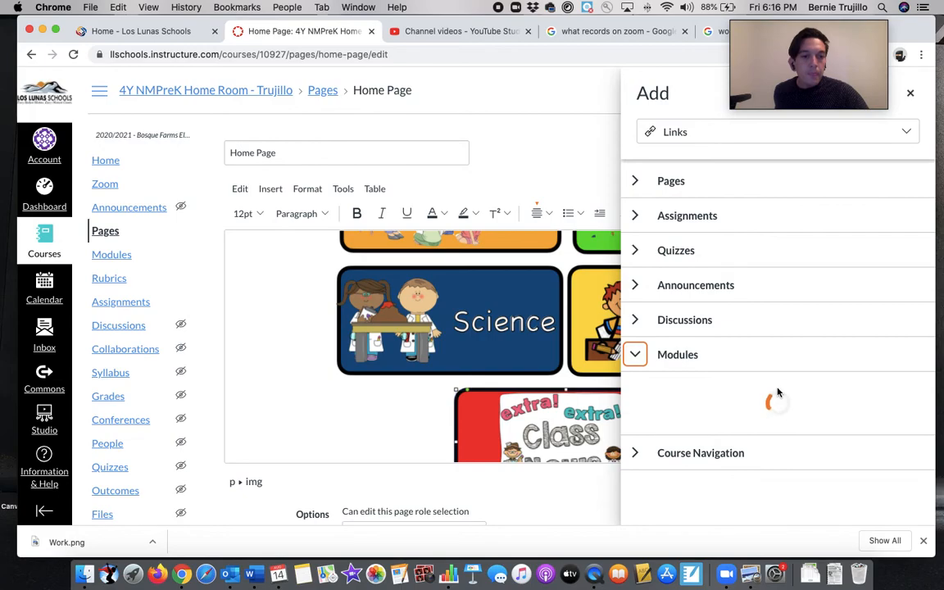
scroll(824, 408, "down", 1)
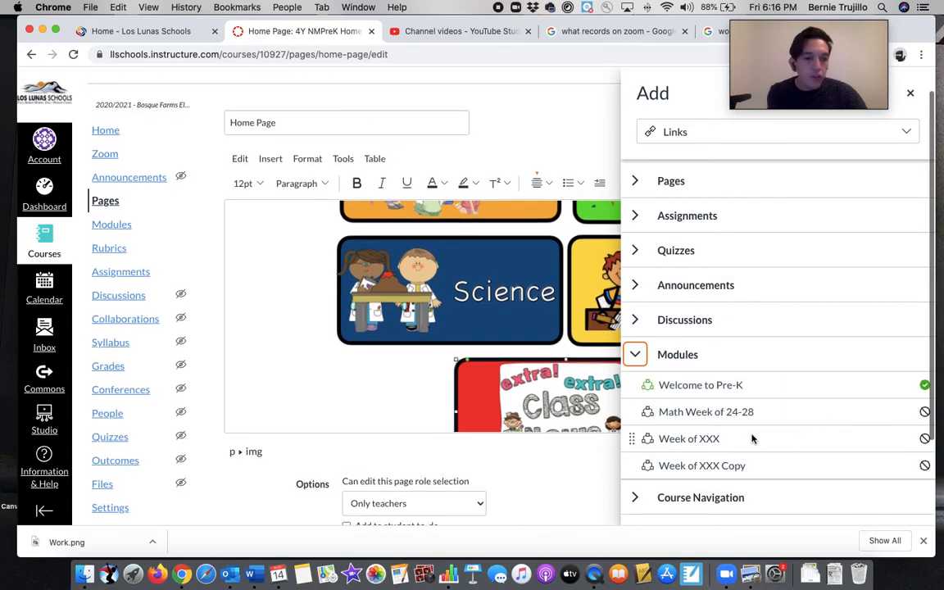
left_click(794, 440)
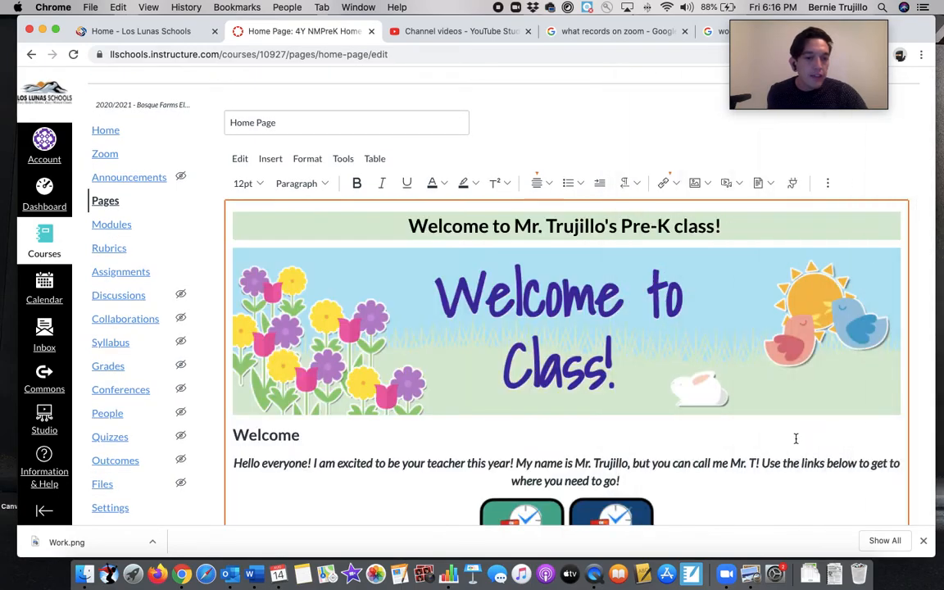
Step: Remove the course link from the "Class Work" button image
scroll(795, 438, "down", 10)
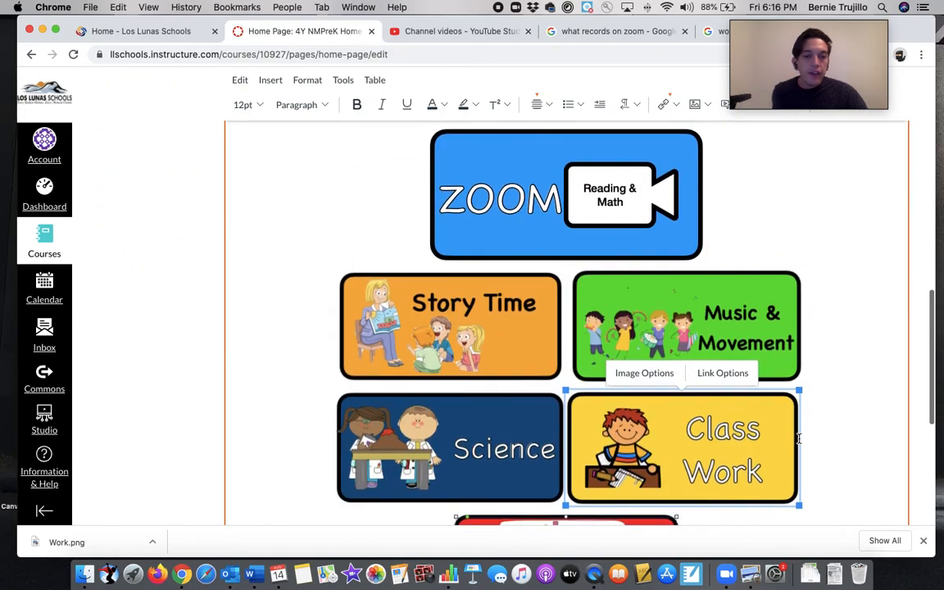
scroll(798, 439, "down", 3)
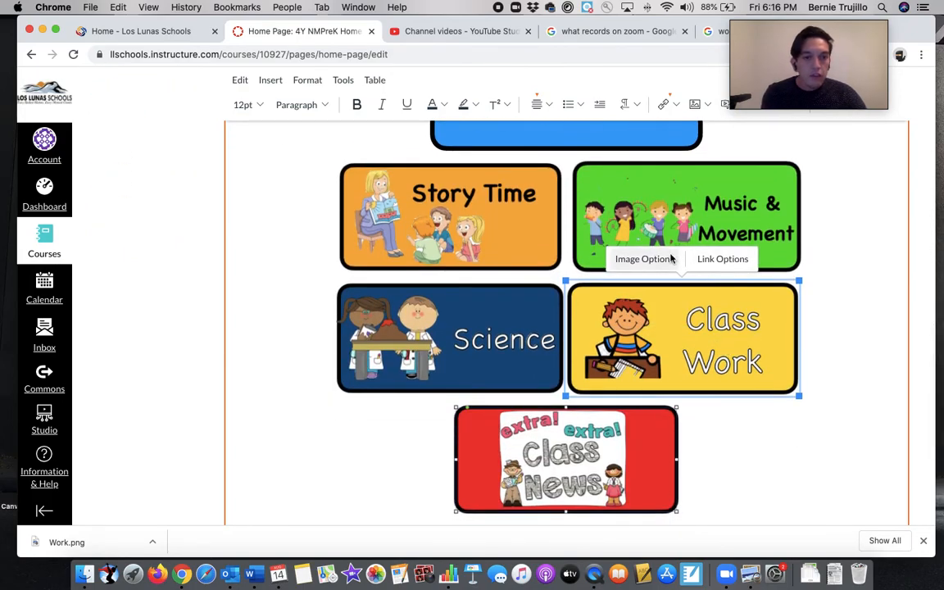
left_click(660, 106)
left_click(688, 150)
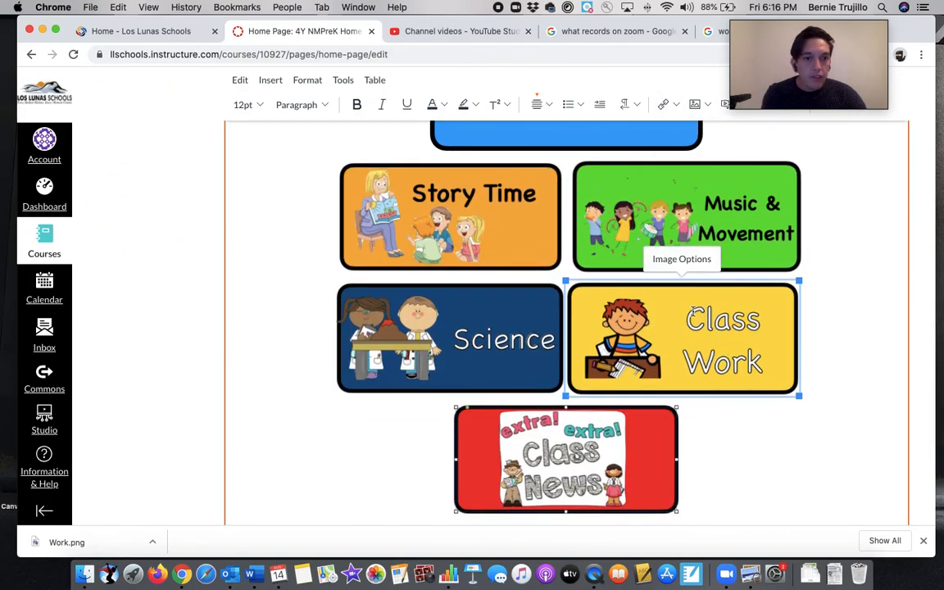
Step: Link the "Class Work" image to the "Week of XXX" module again and save the home page
left_click(662, 104)
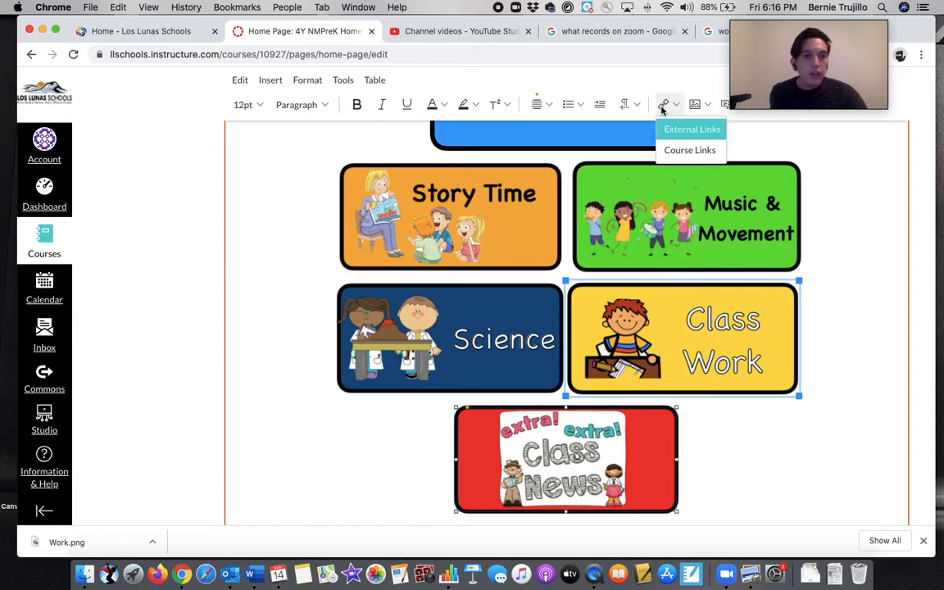
left_click(670, 151)
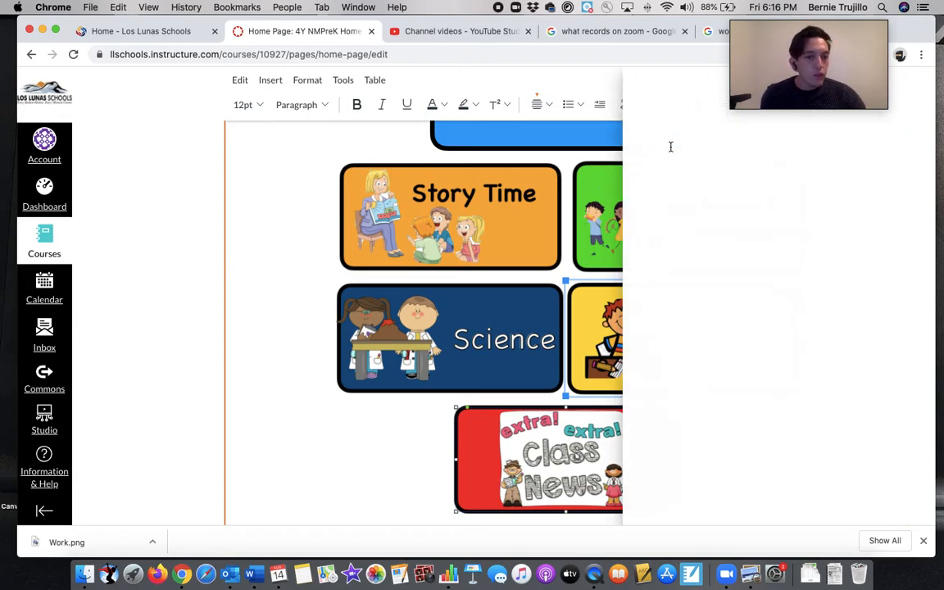
left_click(639, 356)
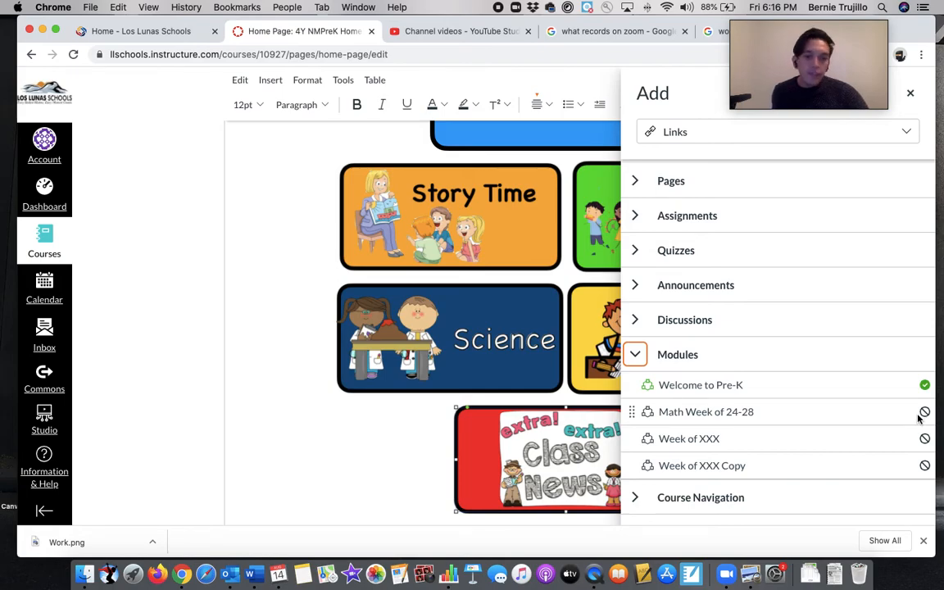
left_click(769, 448)
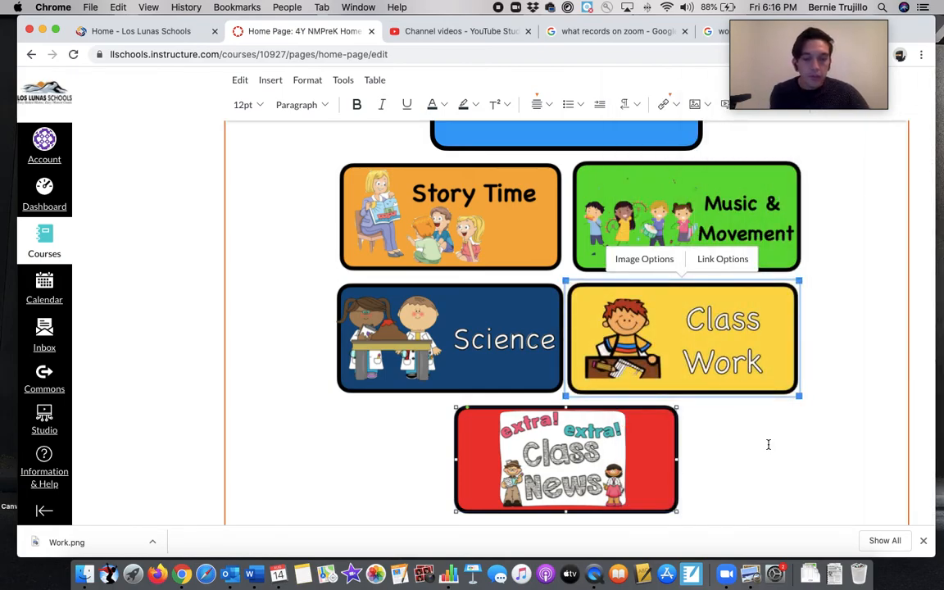
left_click(768, 444)
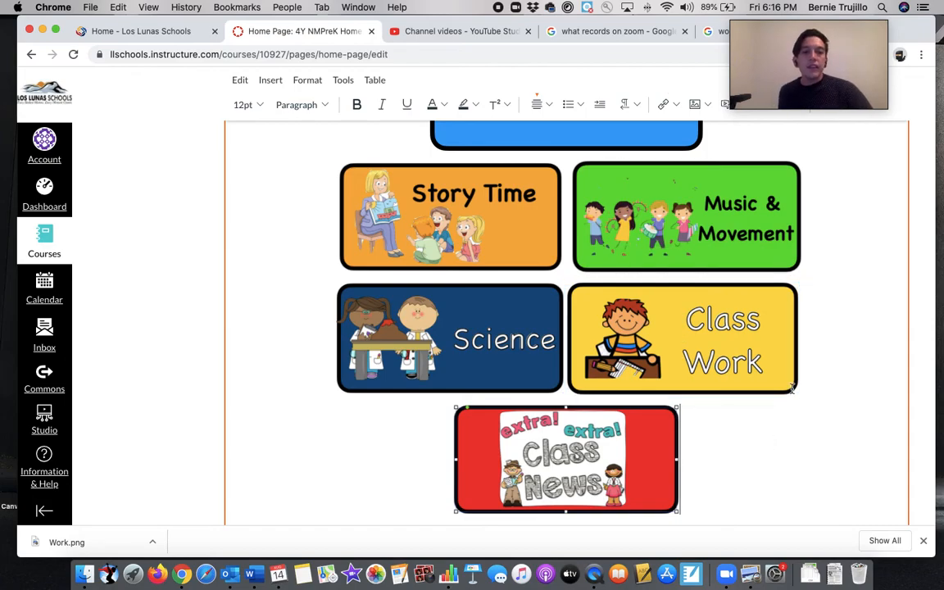
scroll(775, 381, "up", 15)
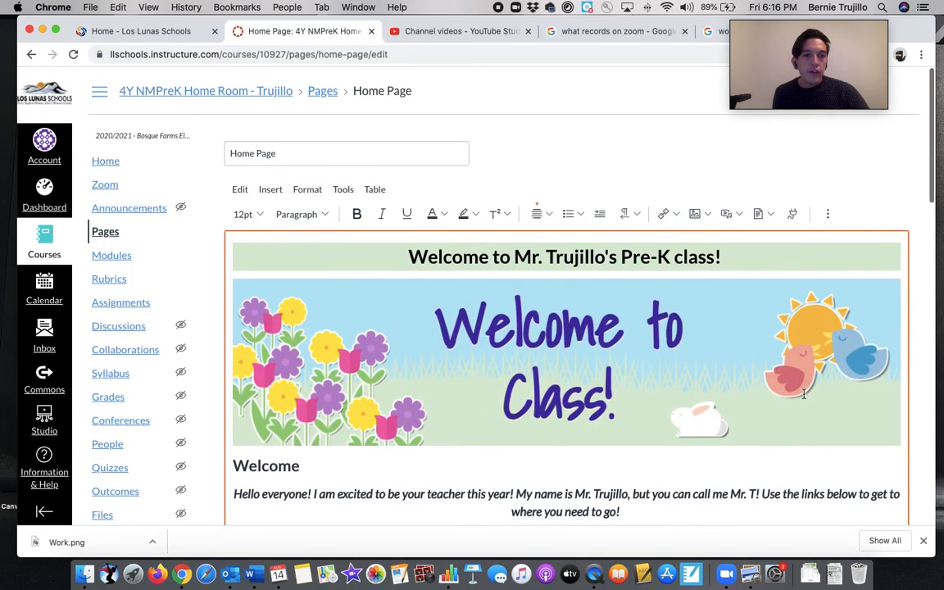
scroll(737, 409, "down", 15)
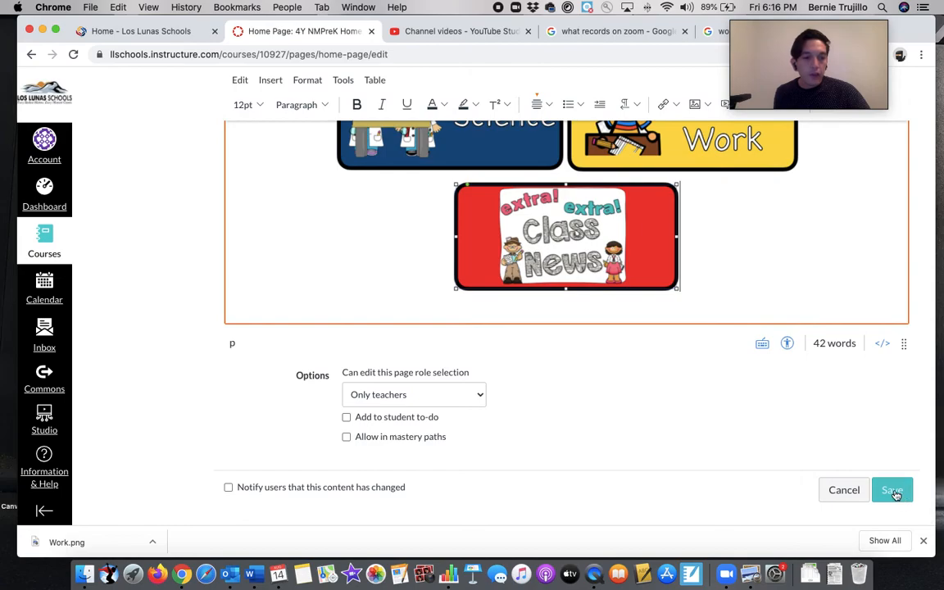
left_click(893, 490)
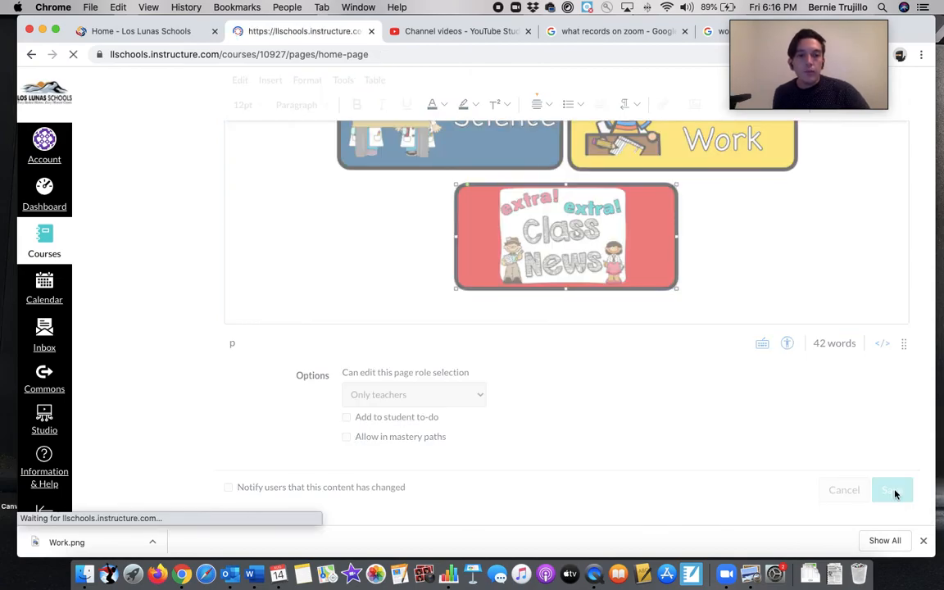
Step: Test the "Class Work" button's link on the saved home page
scroll(895, 494, "down", 5)
scroll(896, 494, "down", 5)
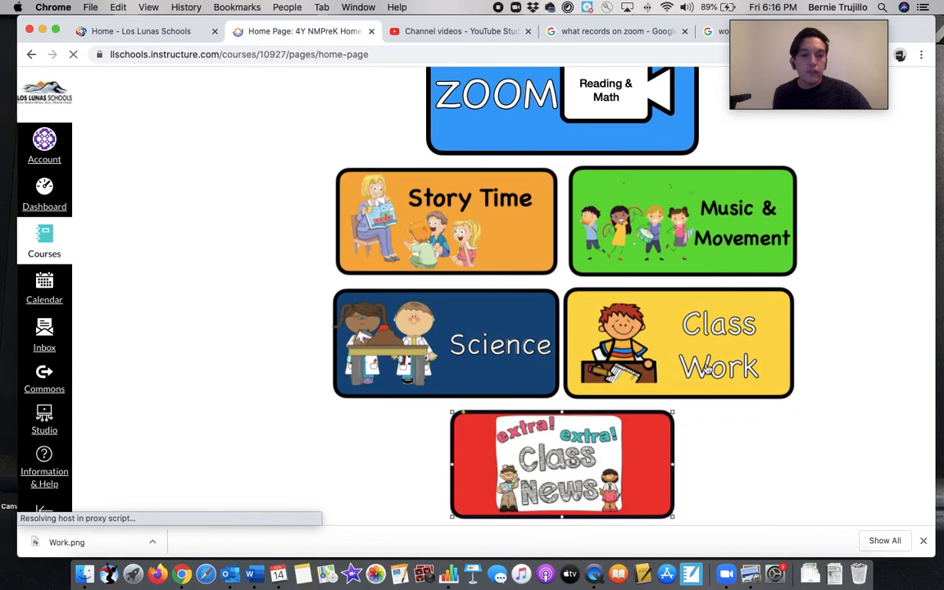
left_click(705, 365)
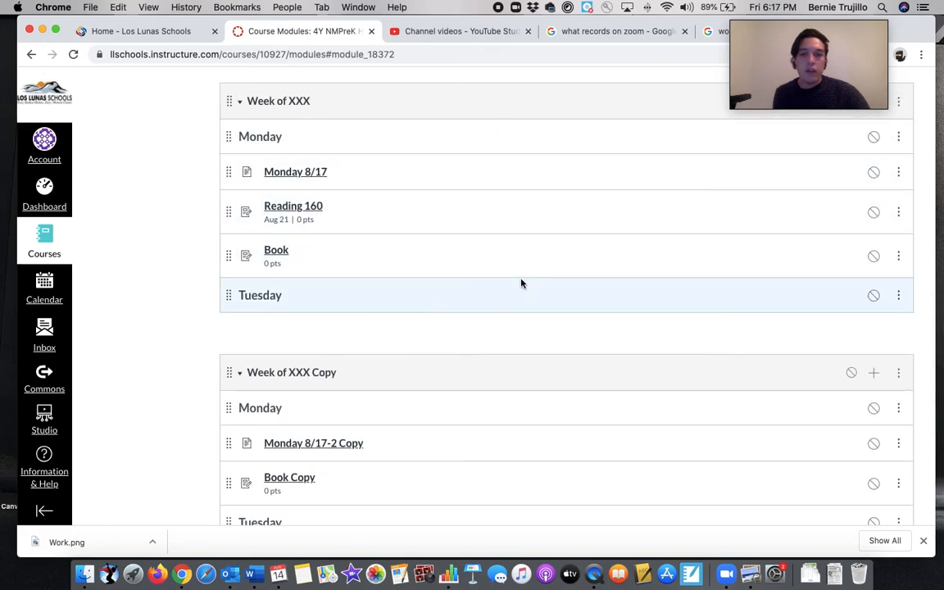
Step: Delete the duplicated "Week of XXX Copy" module
left_click(900, 374)
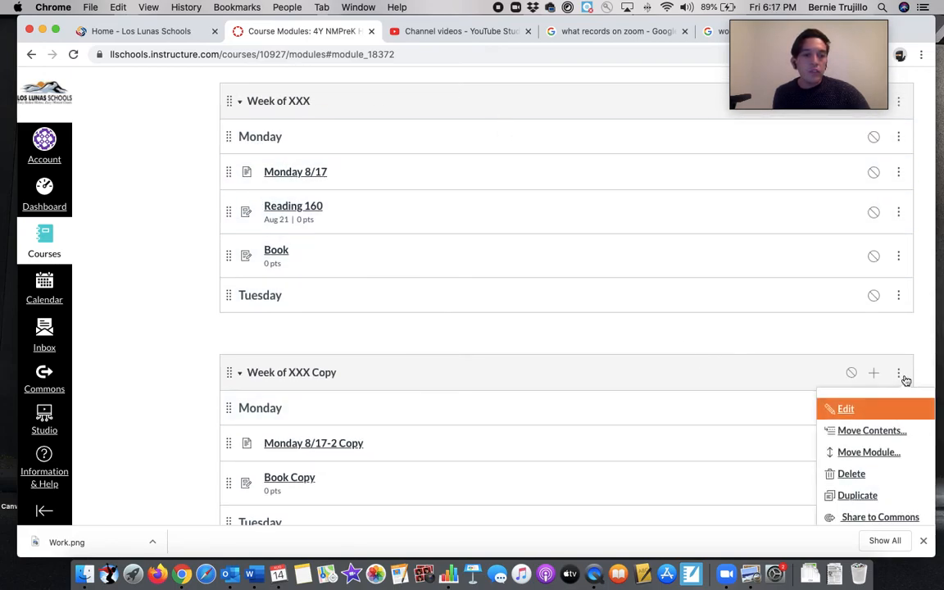
left_click(848, 475)
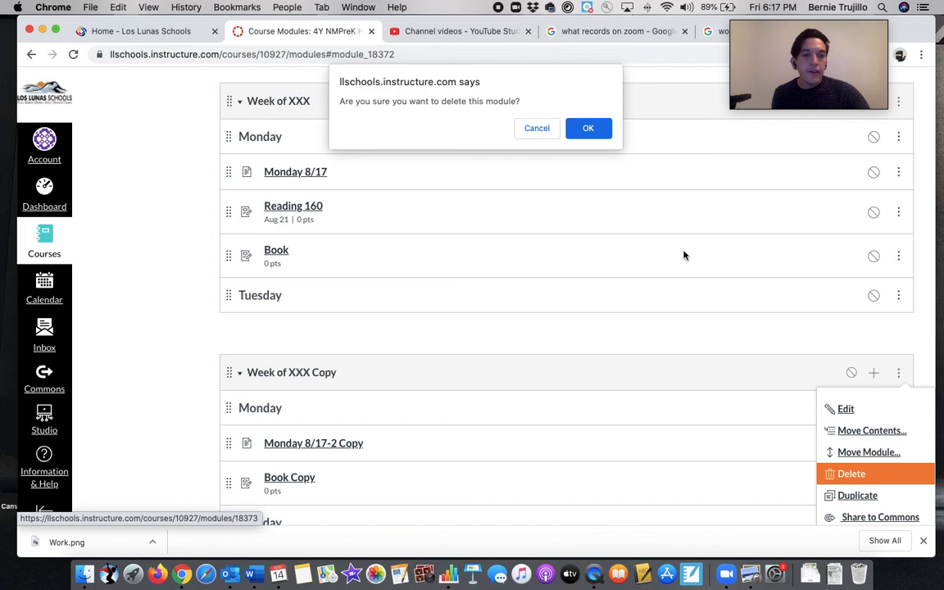
left_click(597, 136)
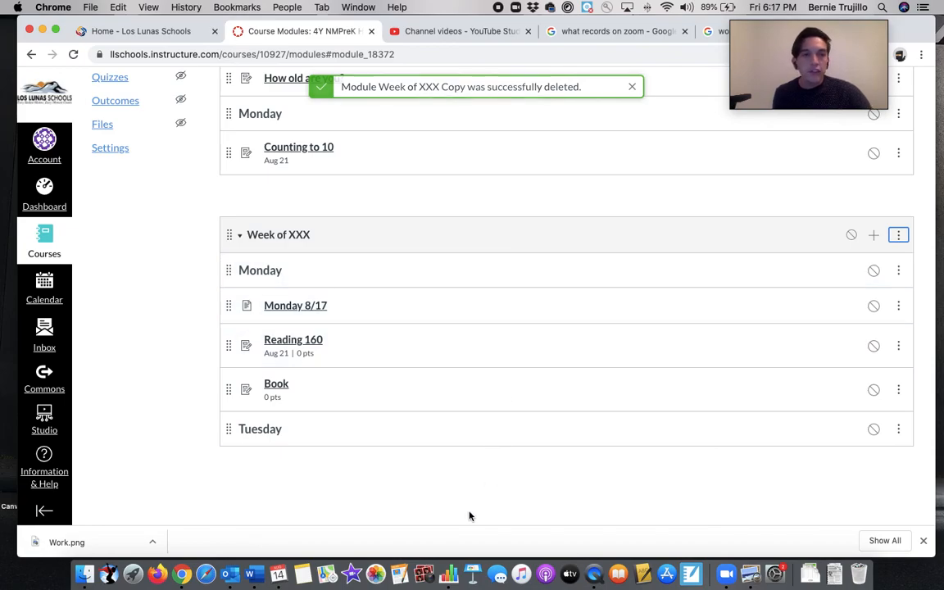
Step: Open the "Monday 8/17" page in the "Week of XXX" module
left_click(290, 307)
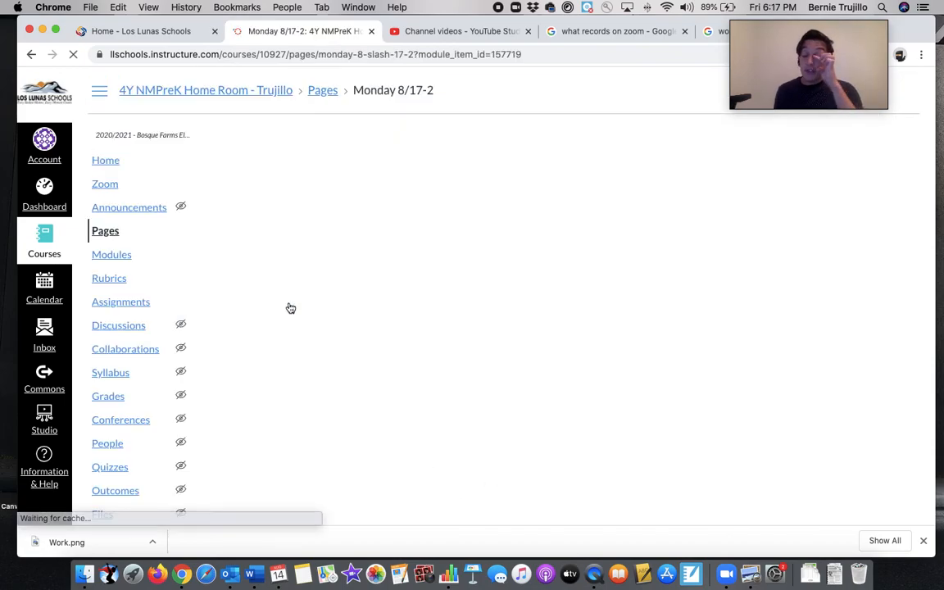